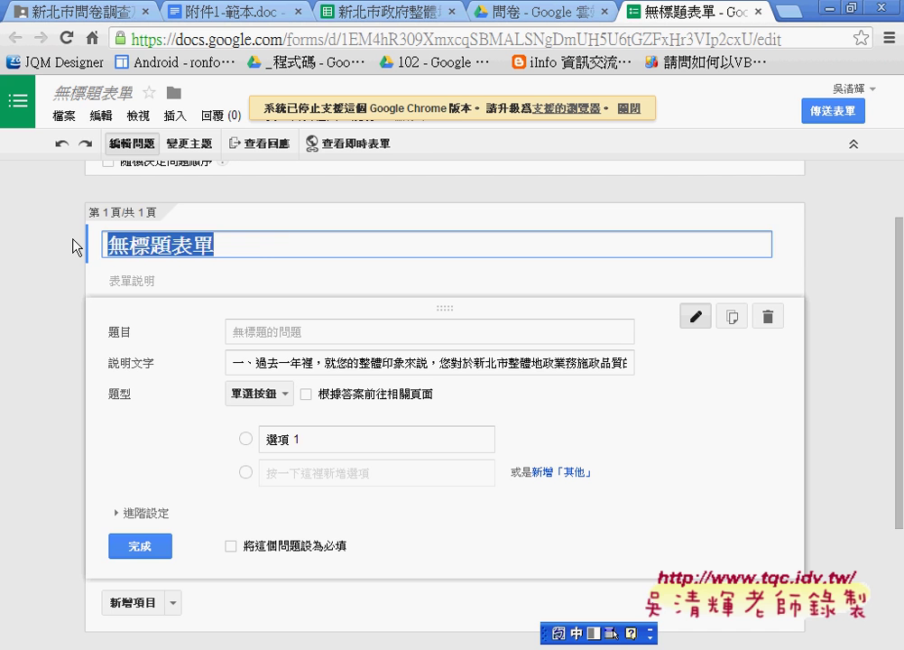
- Title the form 新北市政府整體地政業務施政民眾滿意度調查表 and move the description text into the question title
type("新北市政府整體地政業務施政民眾滿意度調查表")
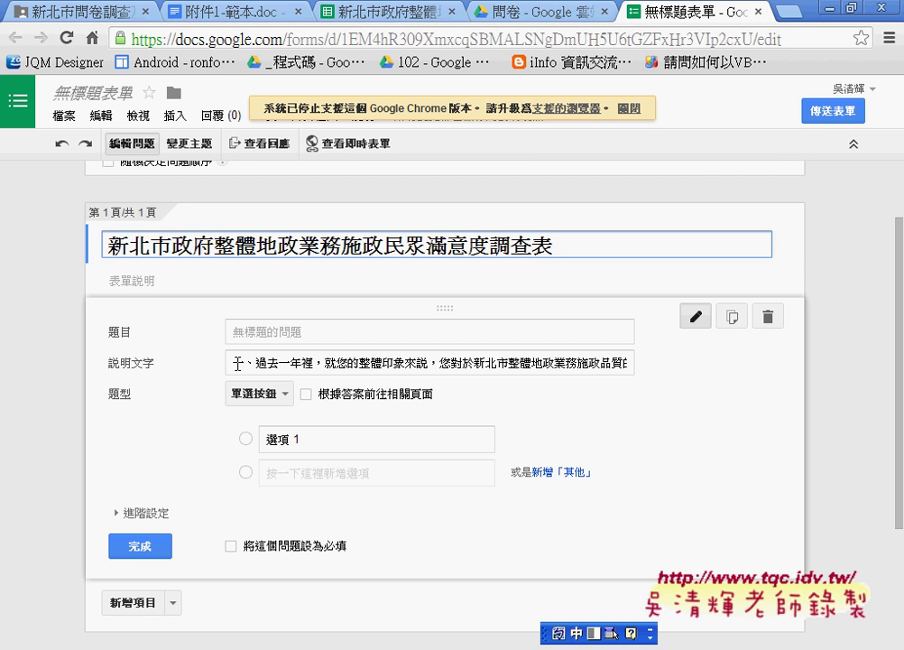
left_click_drag(237, 363, 665, 365)
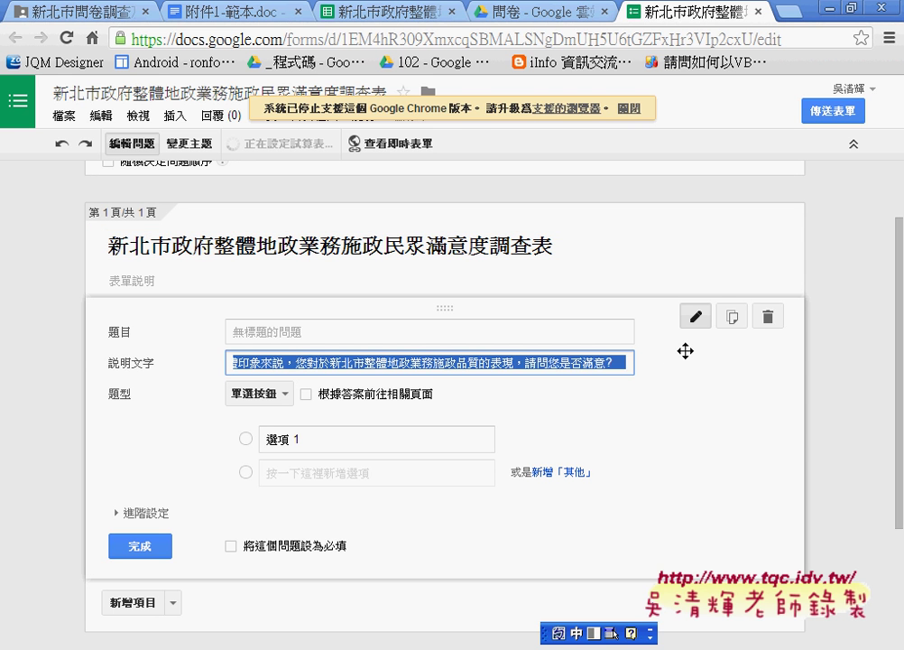
key("Delete")
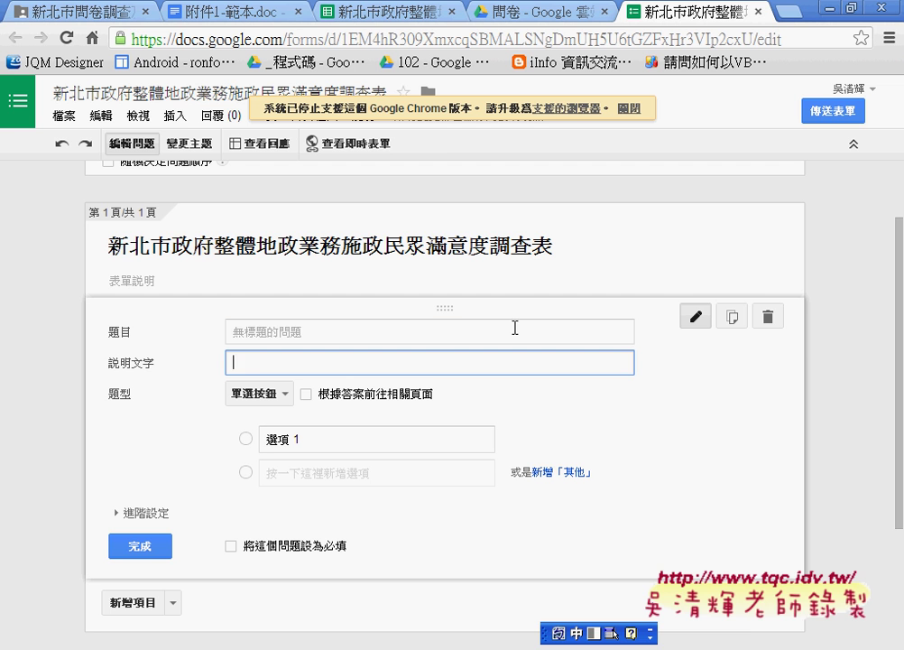
left_click(514, 327)
key("ctrl+v")
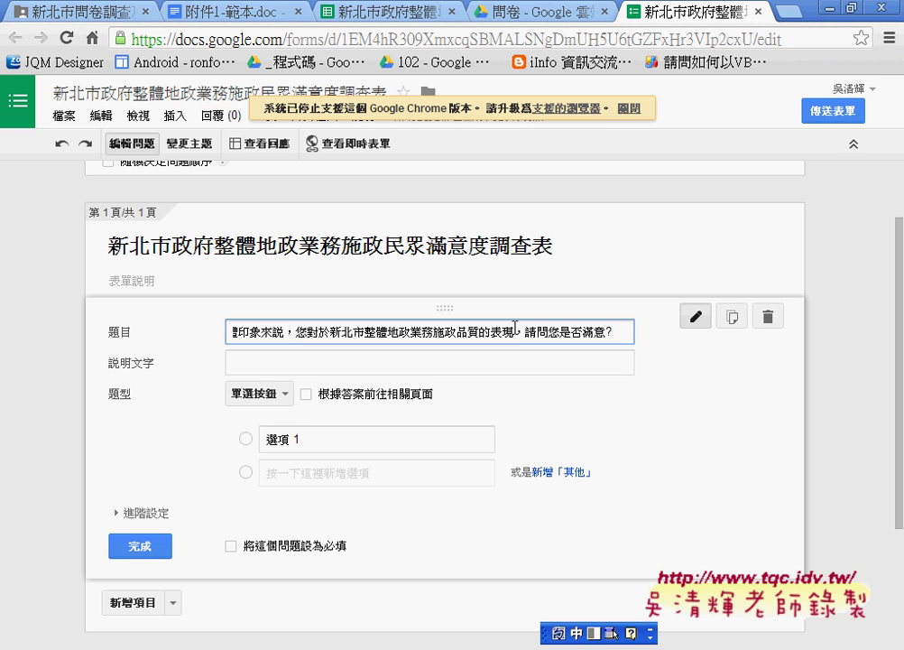
- Keep the question type as 單選按鈕 and bring up the questionnaire document
left_click(243, 408)
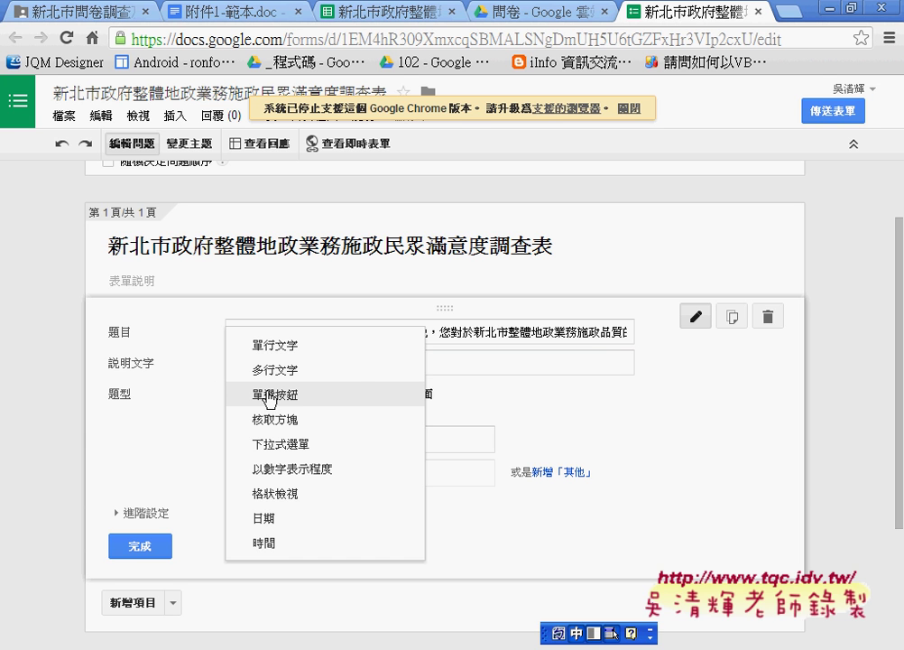
left_click(268, 397)
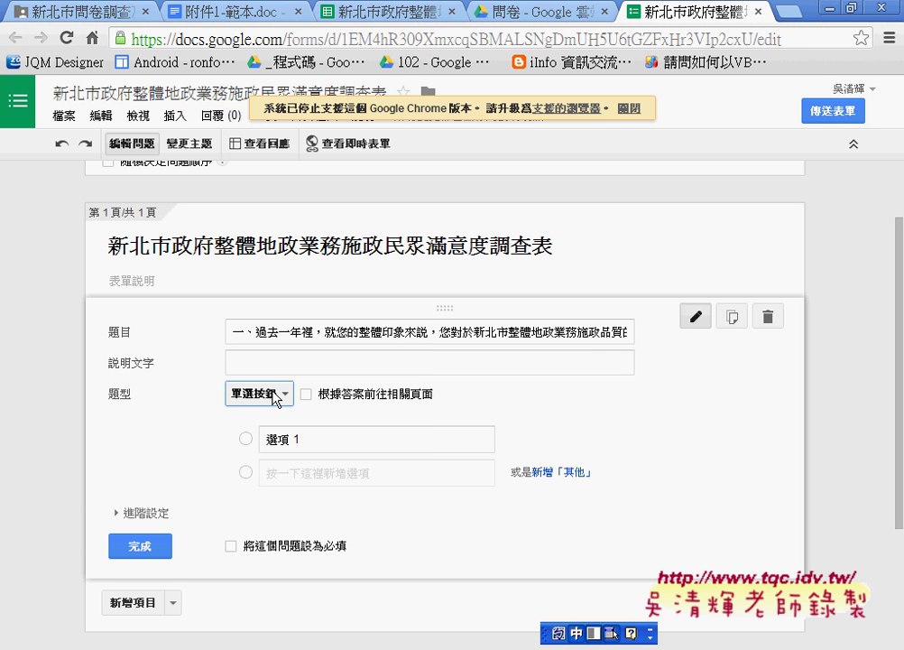
left_click(317, 437)
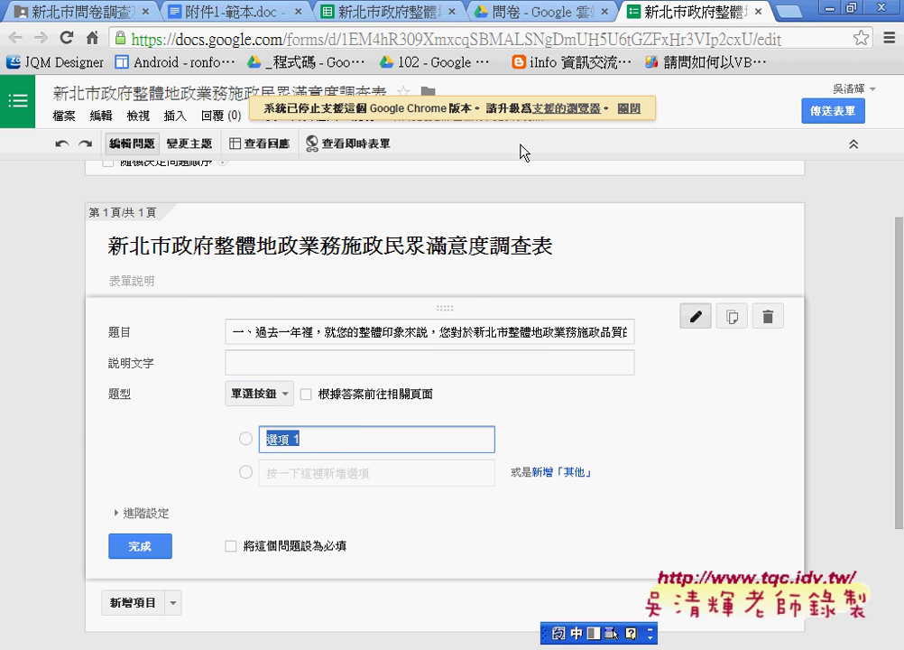
left_click_drag(243, 13, 495, 18)
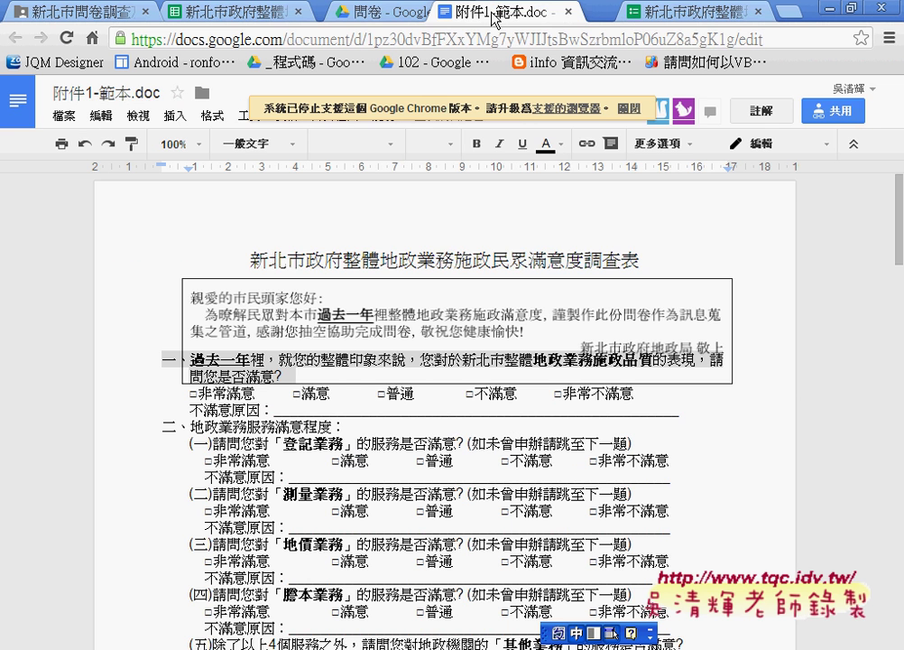
- Copy question 一's five answer choices, □非常滿意 through □非常不滿意, and return to the form
left_click_drag(226, 394, 345, 392)
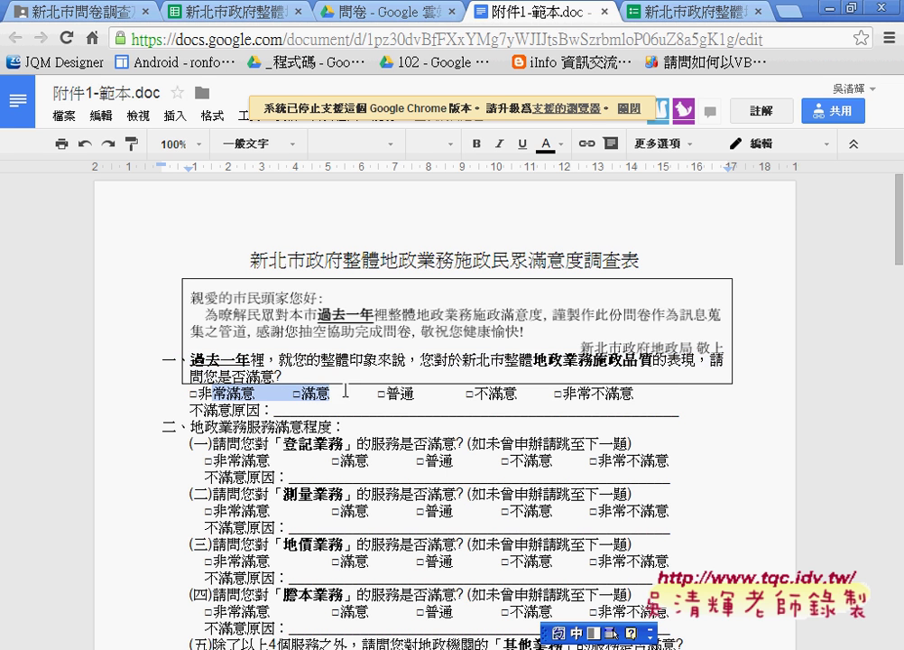
left_click_drag(198, 394, 634, 393)
key("ctrl+c")
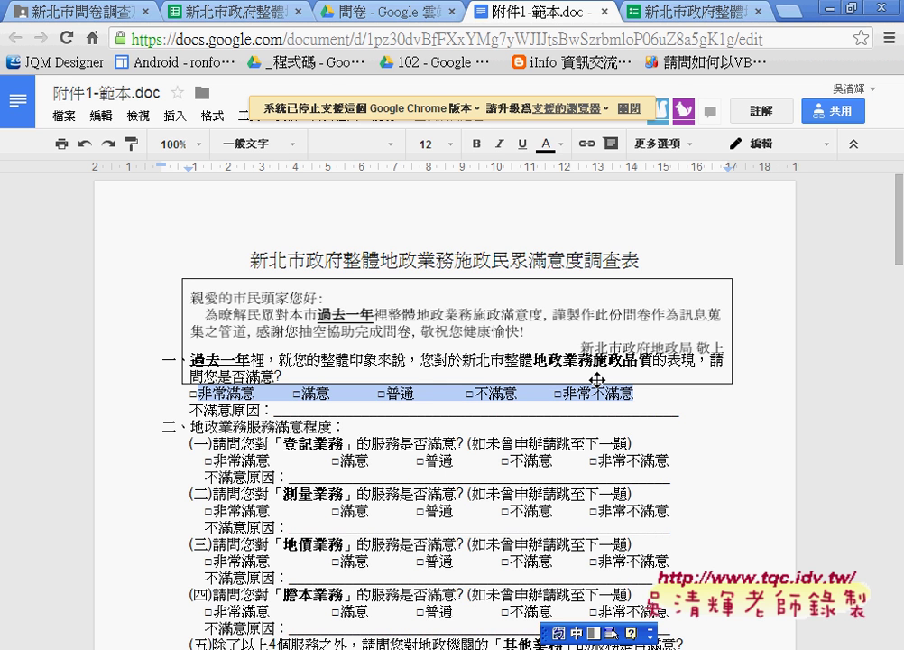
left_click(678, 14)
- Add answer options up to five and paste the copied choices into the fifth one
scroll(445, 406, "down", 1)
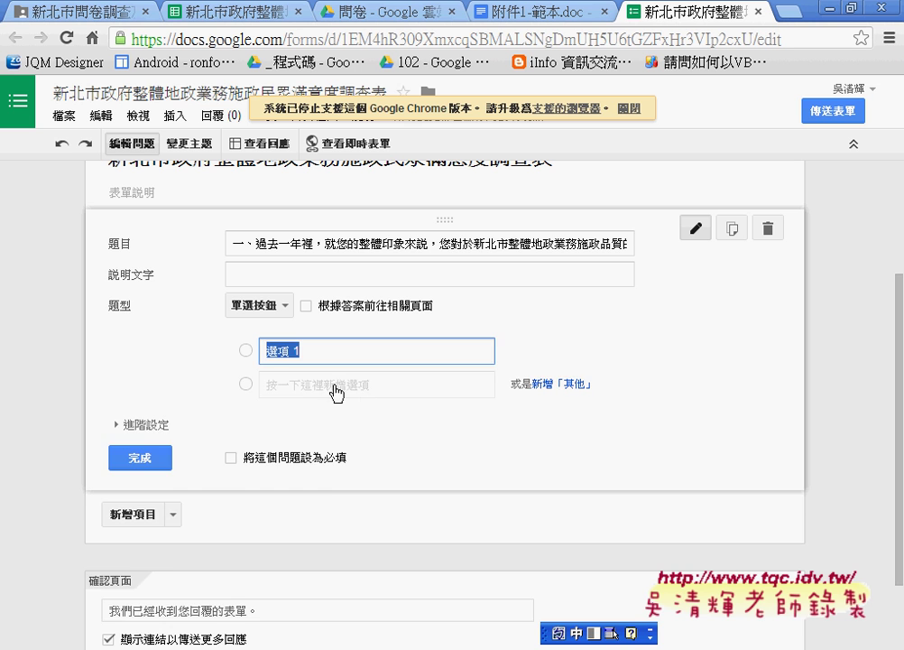
left_click(337, 394)
left_click(330, 424)
left_click(328, 456)
left_click(424, 487)
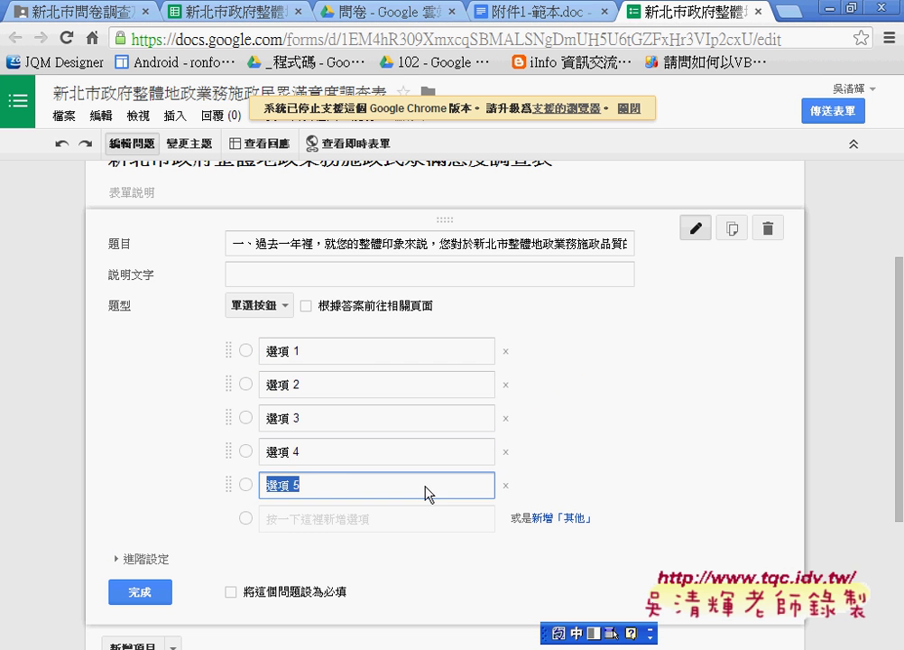
key("ctrl+v")
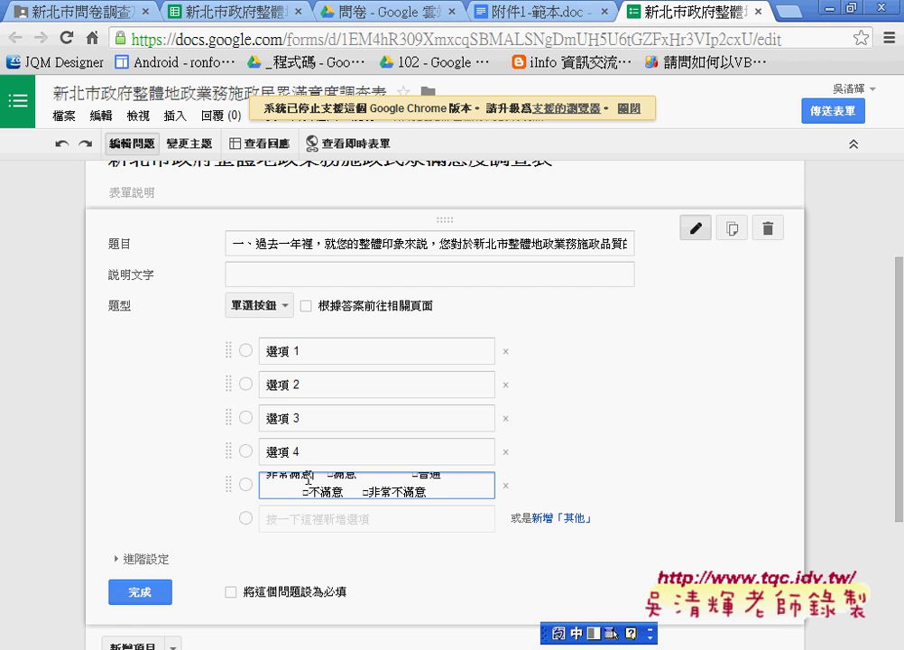
- Fill the first three options with 非常滿意, 滿意 and 普通 from the pasted text
double_click(270, 475)
key("ctrl+c")
key("BackSpace")
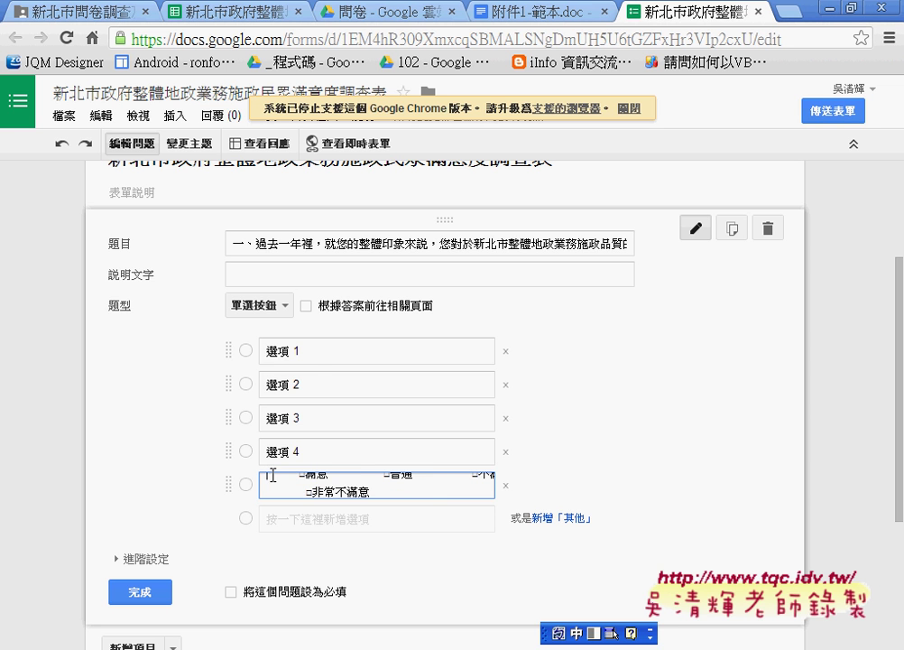
left_click(255, 355)
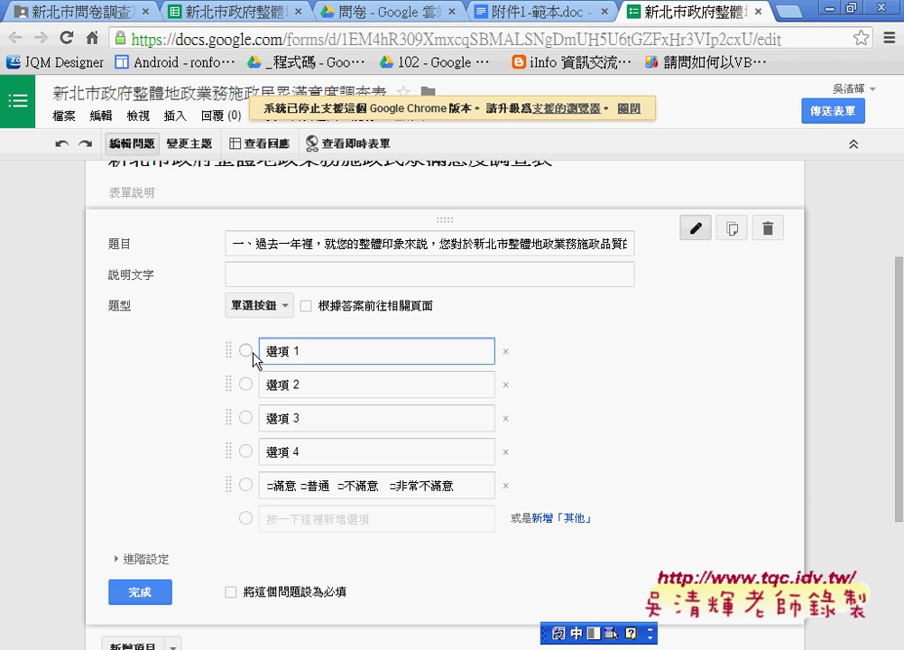
key("Delete")
key("Delete")
key("Delete")
key("ctrl+v")
triple_click(273, 485)
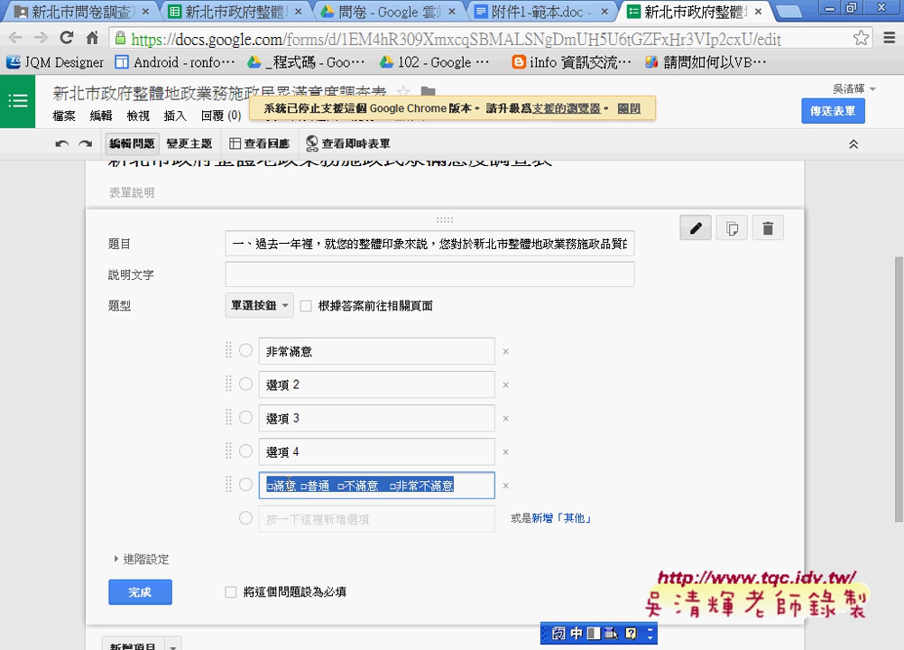
double_click(287, 486)
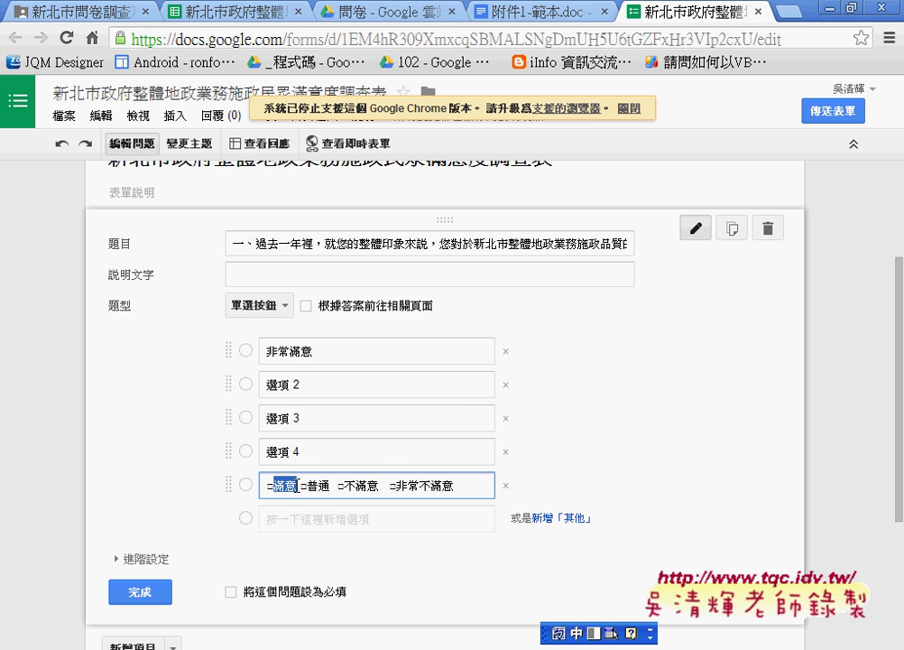
mouse_move(287, 486)
left_mouse_down()
mouse_move(257, 391)
mouse_move(270, 384)
left_mouse_up()
triple_click(301, 492)
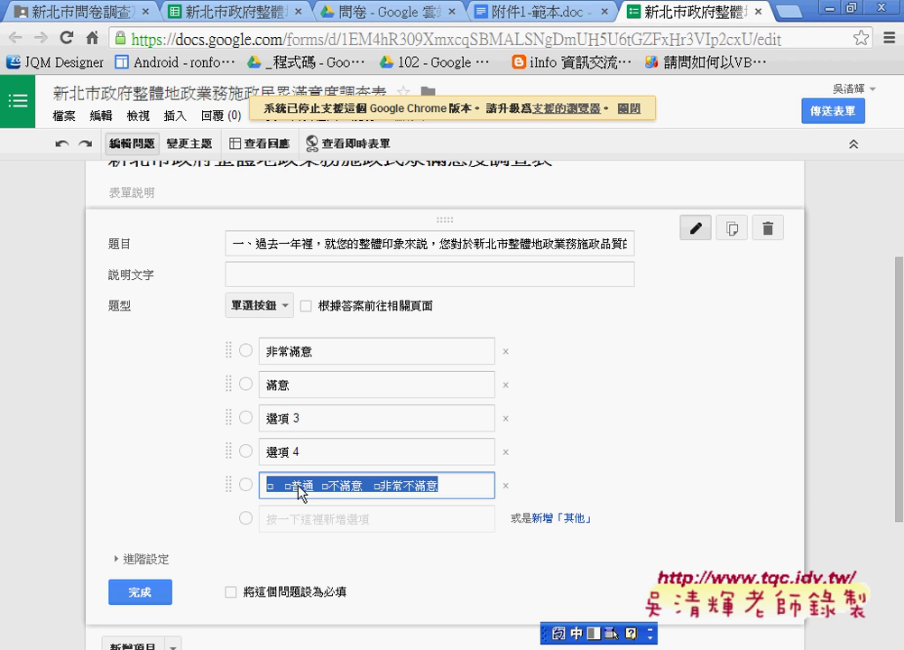
double_click(302, 486)
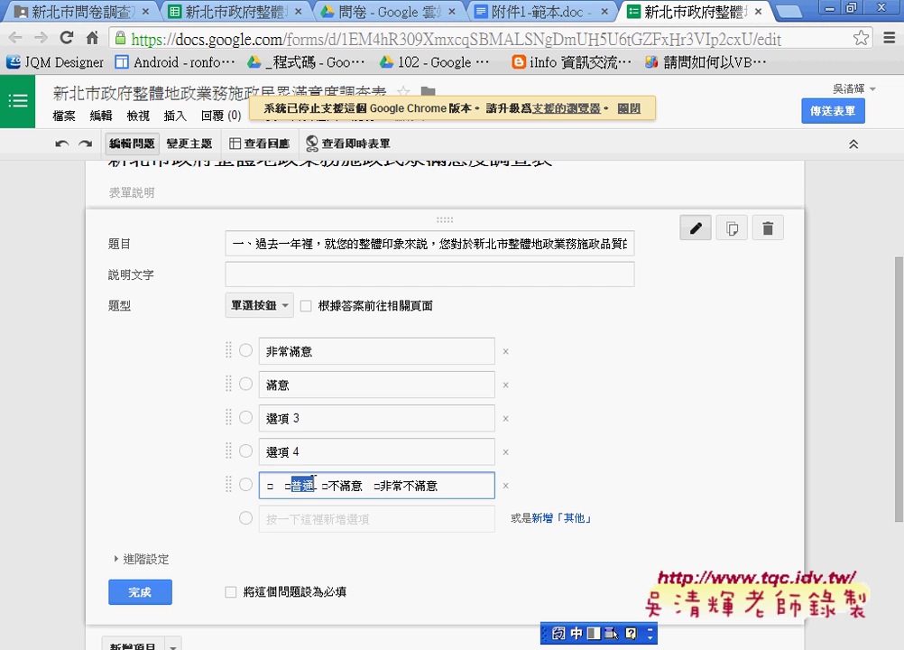
key("ctrl+x")
triple_click(320, 417)
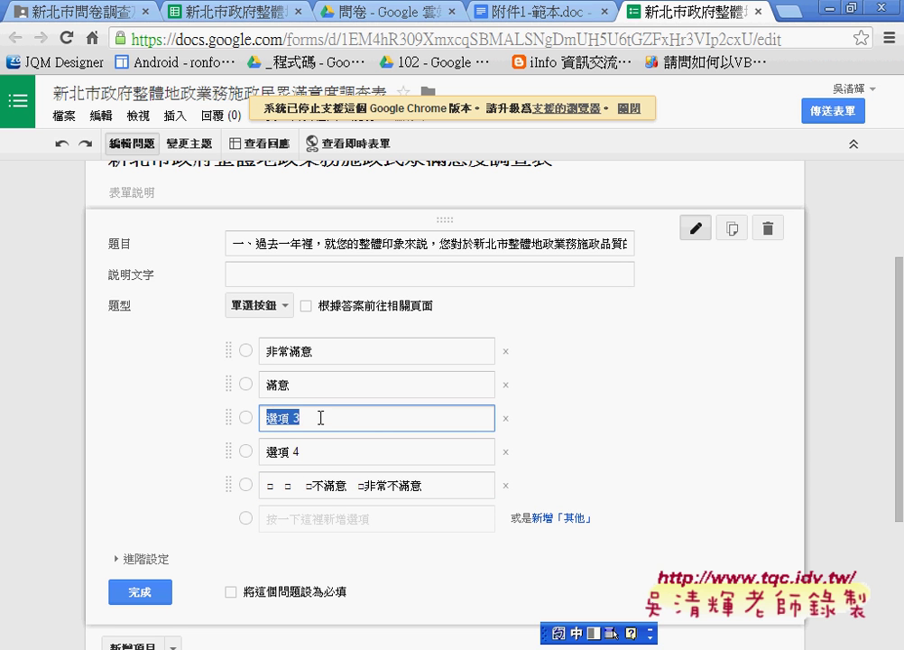
key("ctrl+v")
- Make the fourth option 不滿意 and trim the fifth down to 非常不滿意
left_click(317, 487)
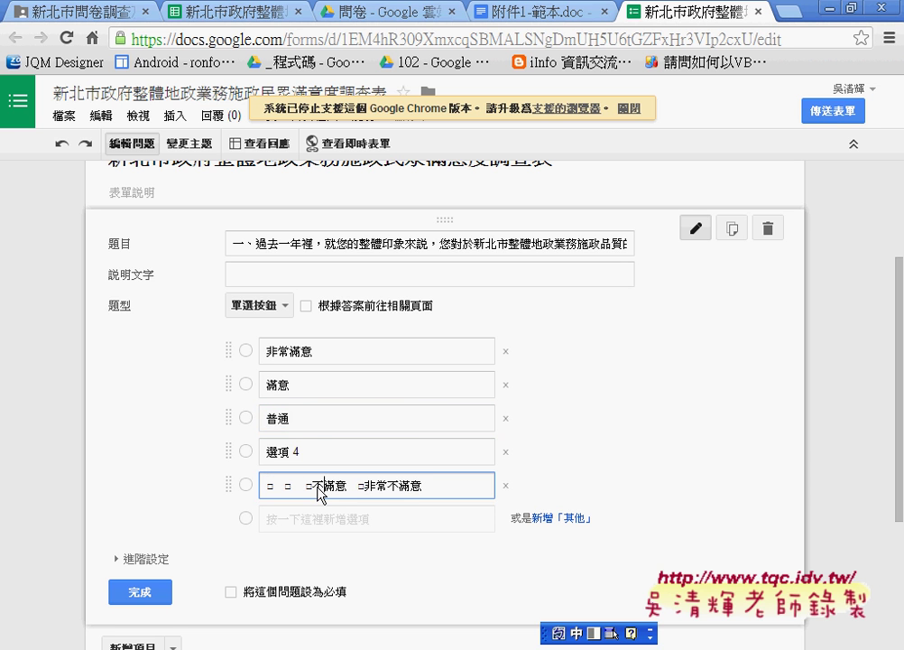
left_click_drag(312, 486, 348, 486)
key("ctrl+x")
triple_click(298, 451)
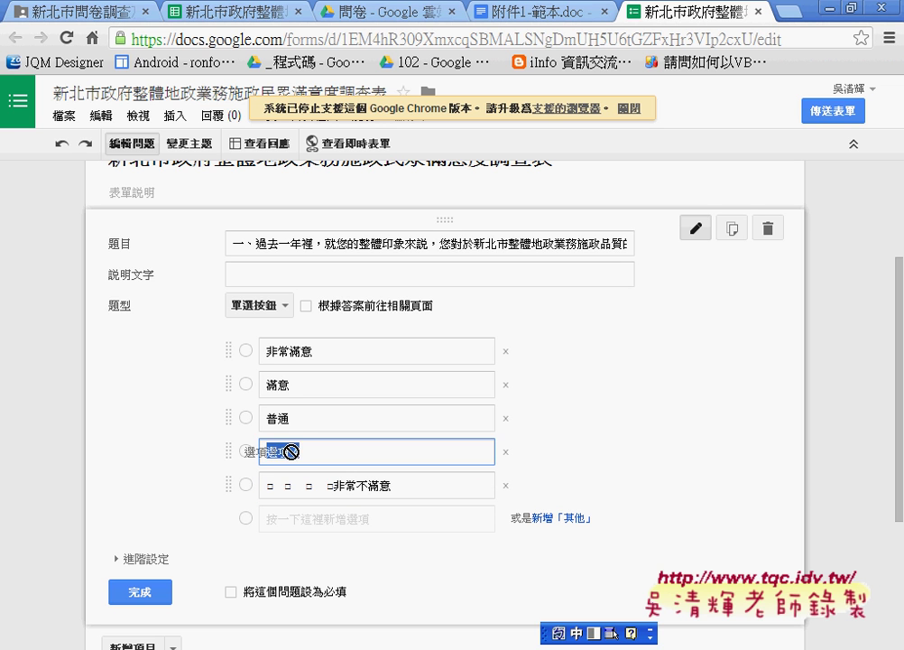
key("ctrl+v")
triple_click(337, 484)
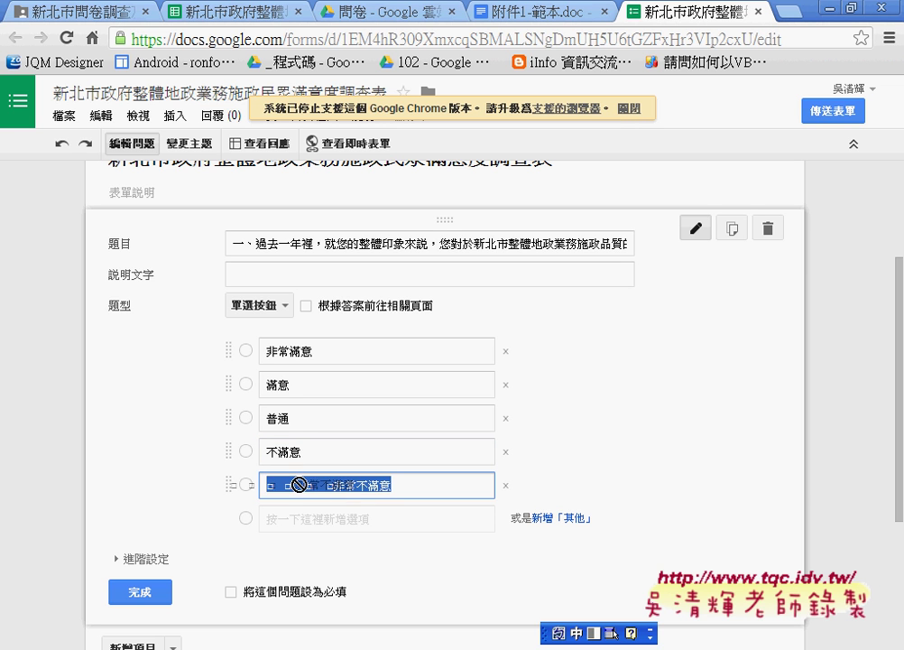
left_click_drag(333, 484, 265, 485)
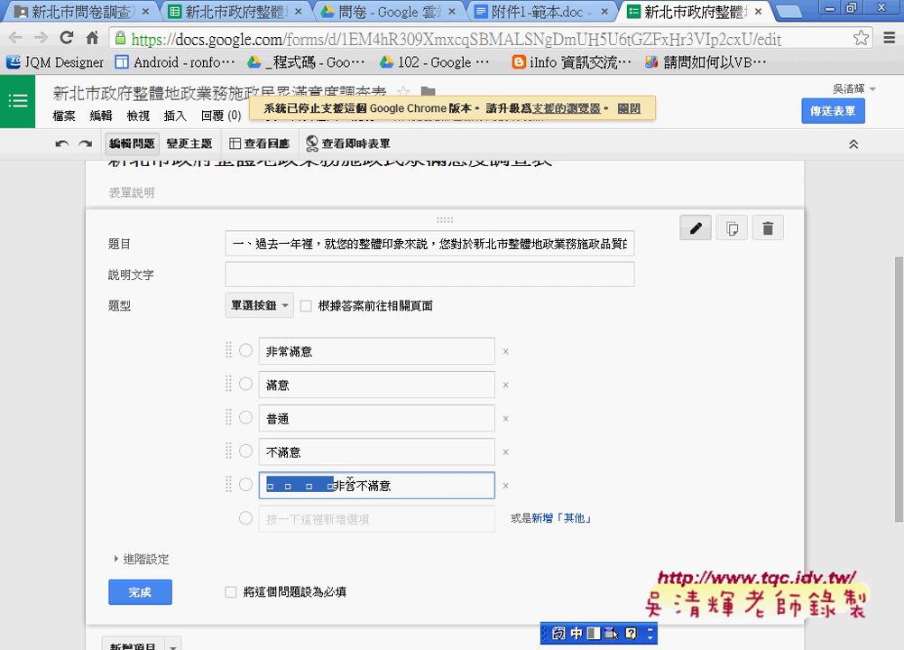
key("BackSpace")
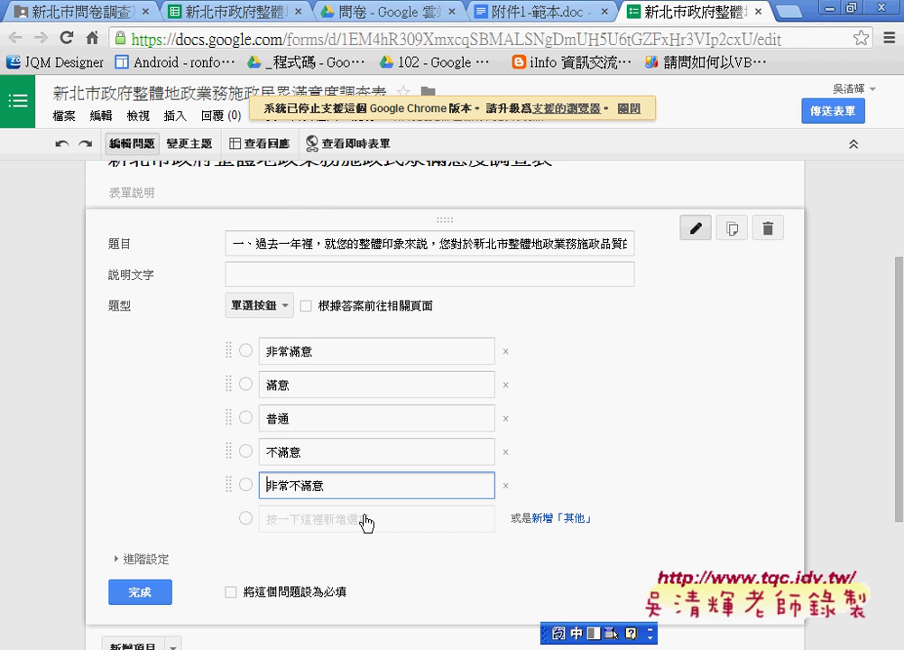
- Mark the first question required with 將這個問題設為必填 and finish editing it
scroll(309, 443, "down", 1)
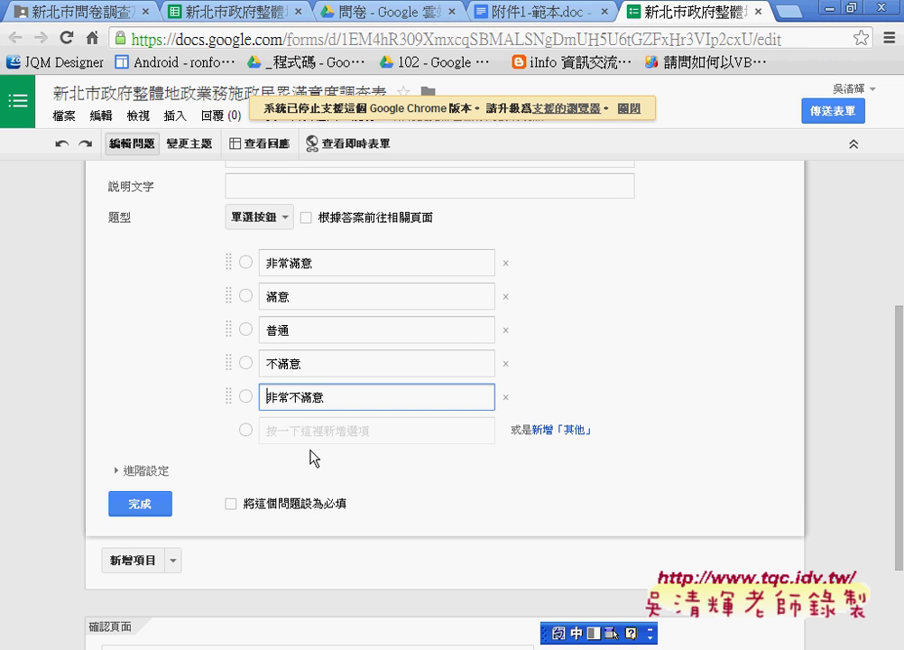
left_click(233, 507)
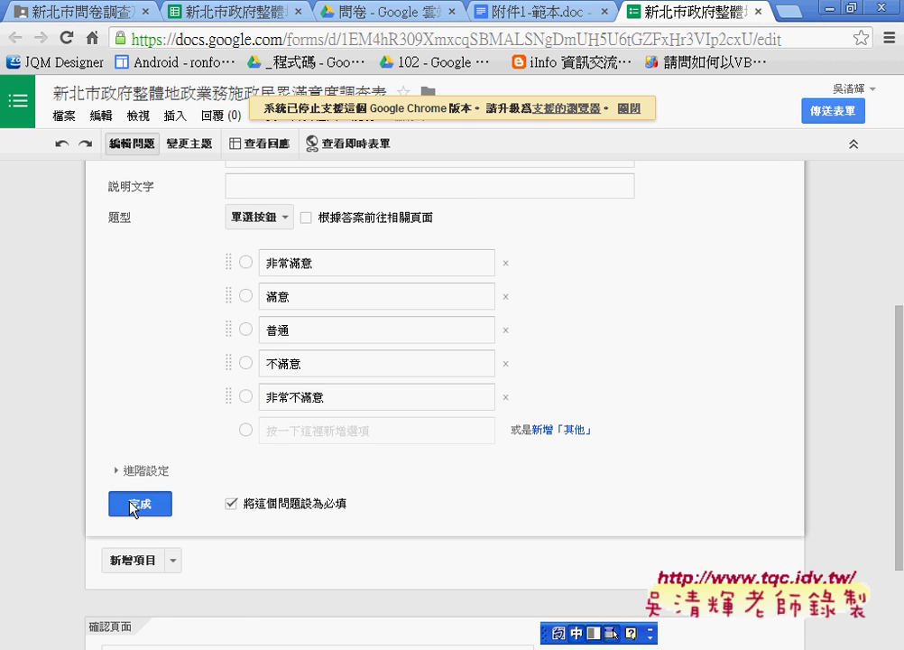
left_click(138, 502)
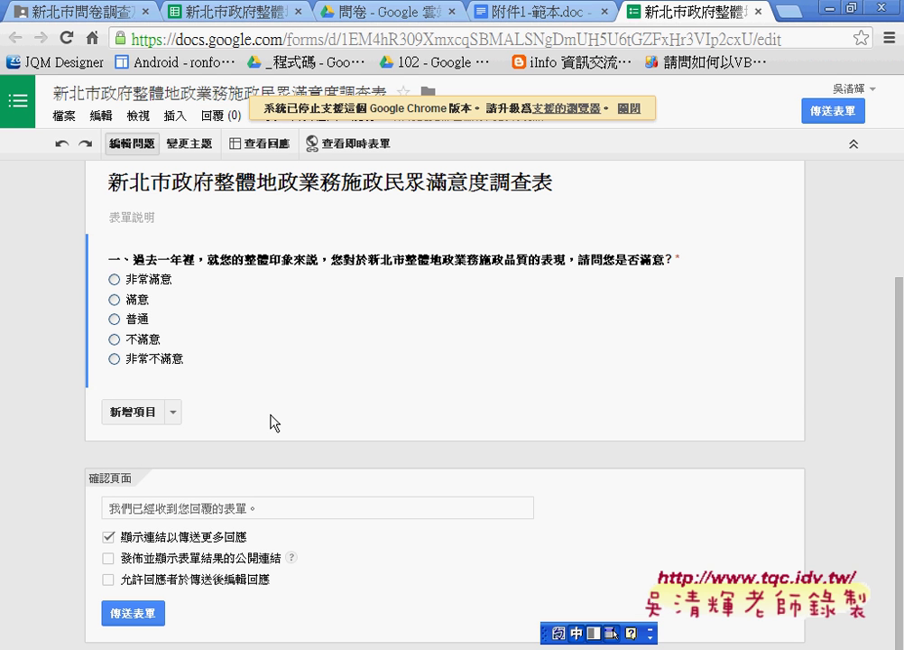
mouse_move(283, 275)
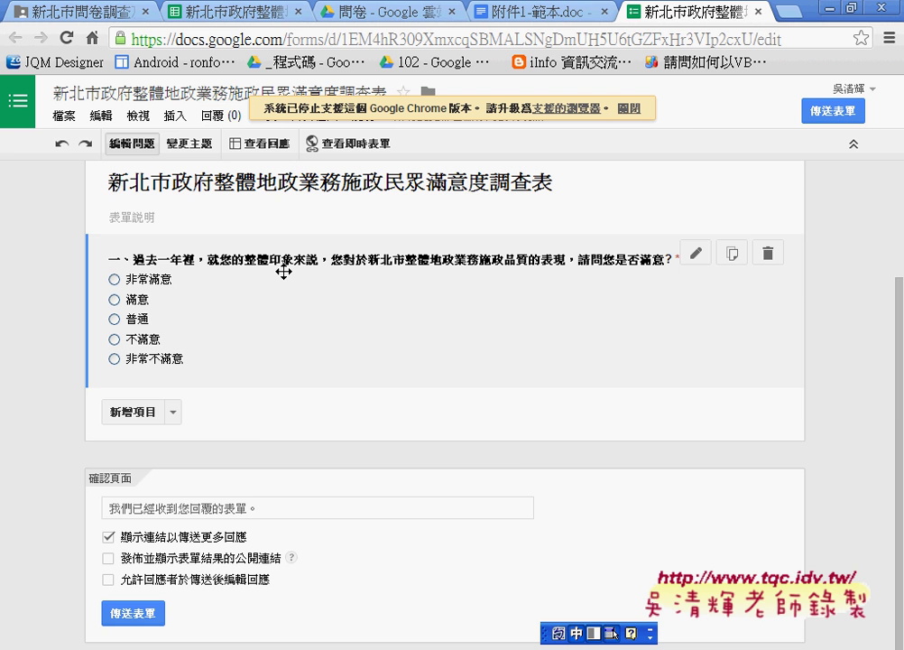
- Select the (一) 登記業務 question line in the document, then open the form's 新增項目 list
left_click(541, 12)
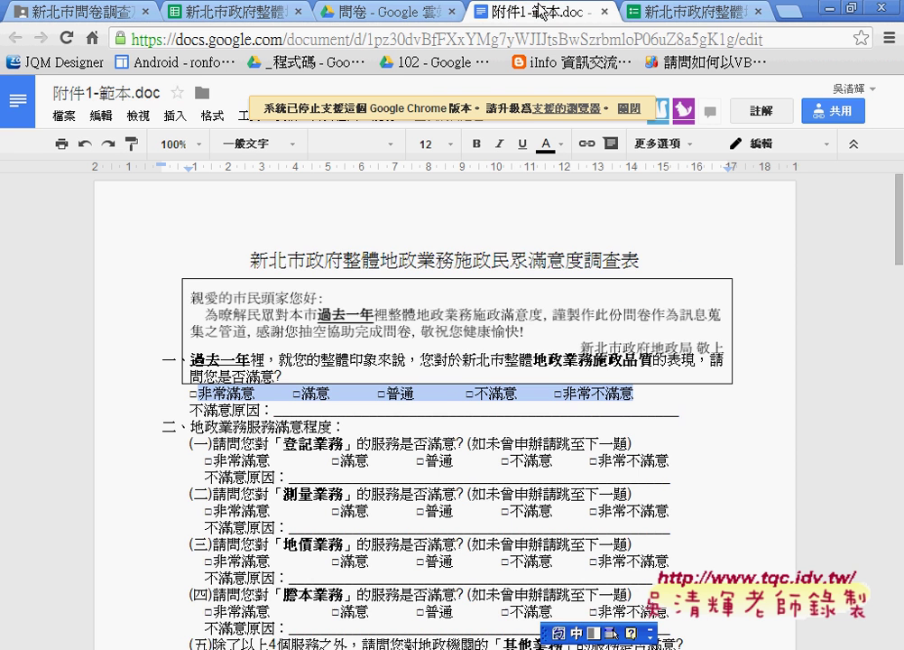
scroll(454, 263, "down", 1)
scroll(454, 264, "down", 1)
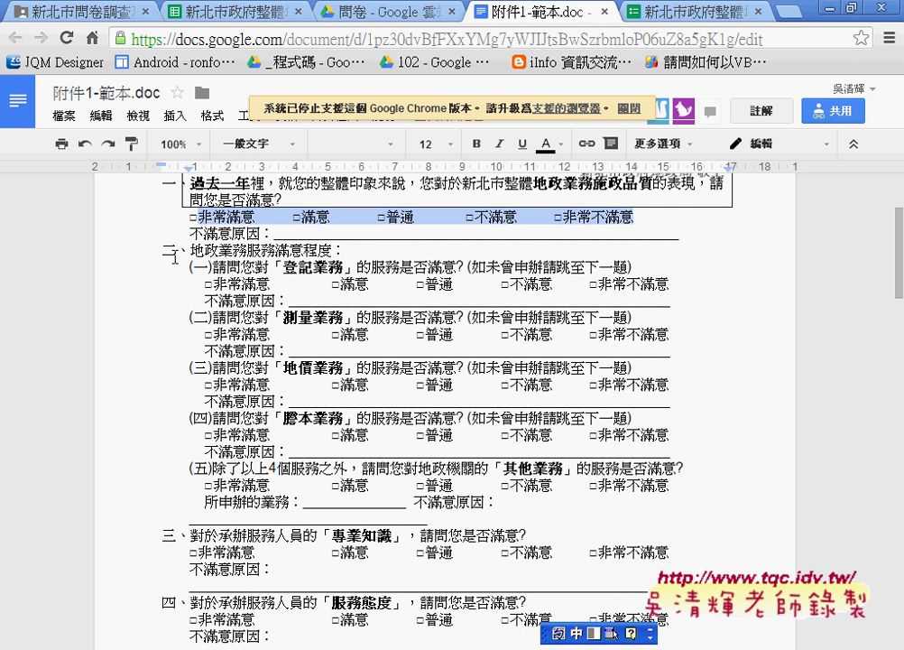
mouse_move(160, 249)
left_mouse_down()
mouse_move(230, 267)
mouse_move(672, 283)
left_mouse_up()
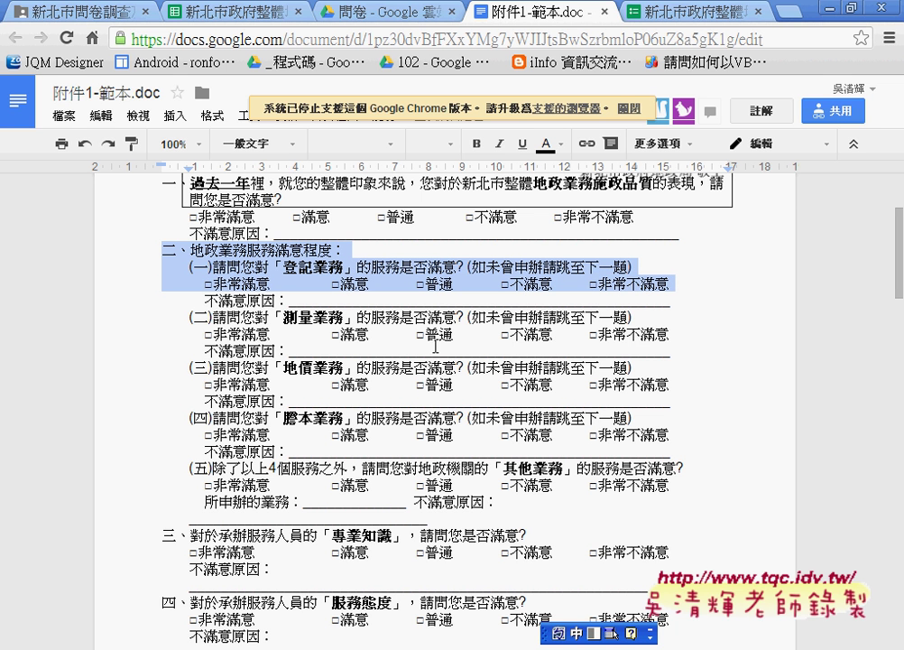
left_click(298, 267)
left_click_drag(188, 267, 638, 267)
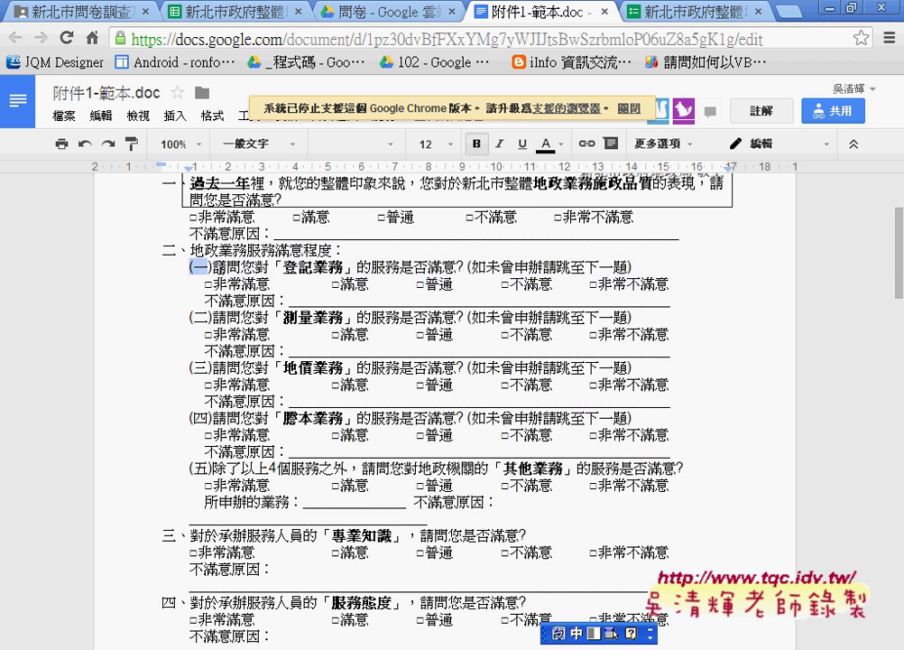
left_click(691, 11)
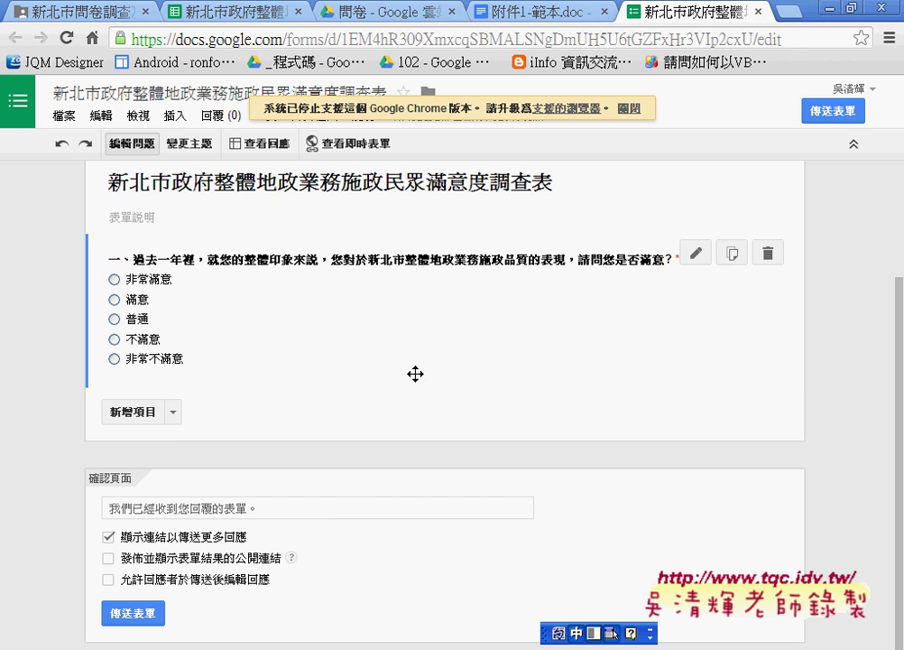
left_click(173, 412)
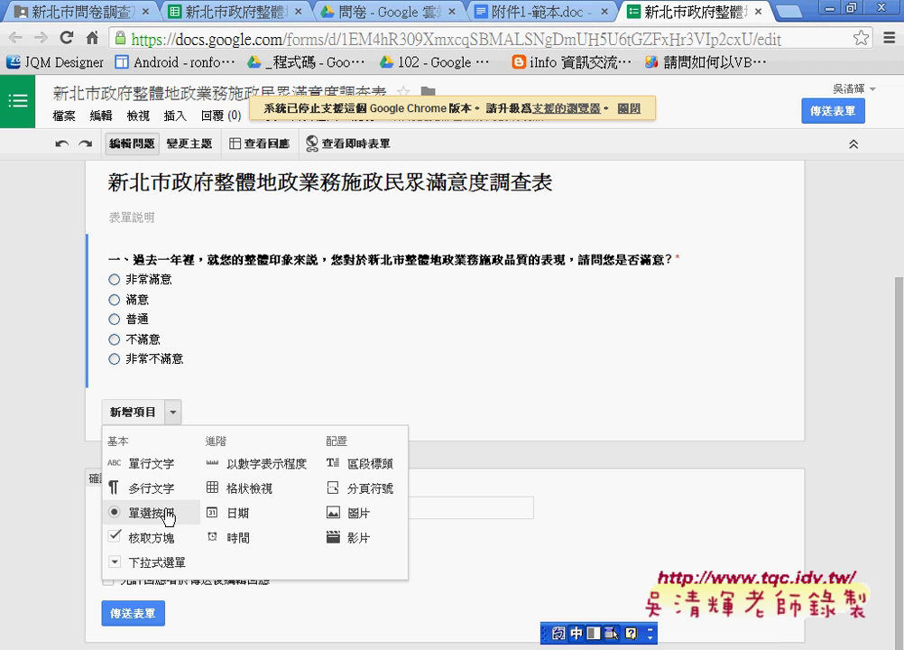
- Dismiss the item-type list without adding a new item
left_click(20, 393)
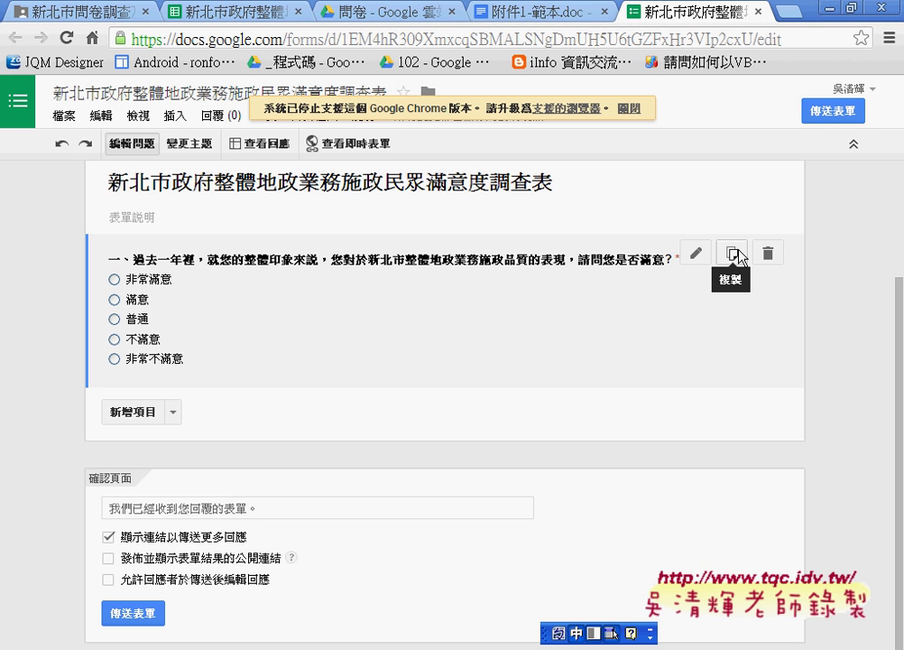
- Select the heading 二、地政業務服務滿意程度： in the questionnaire and return to the form
left_click(532, 20)
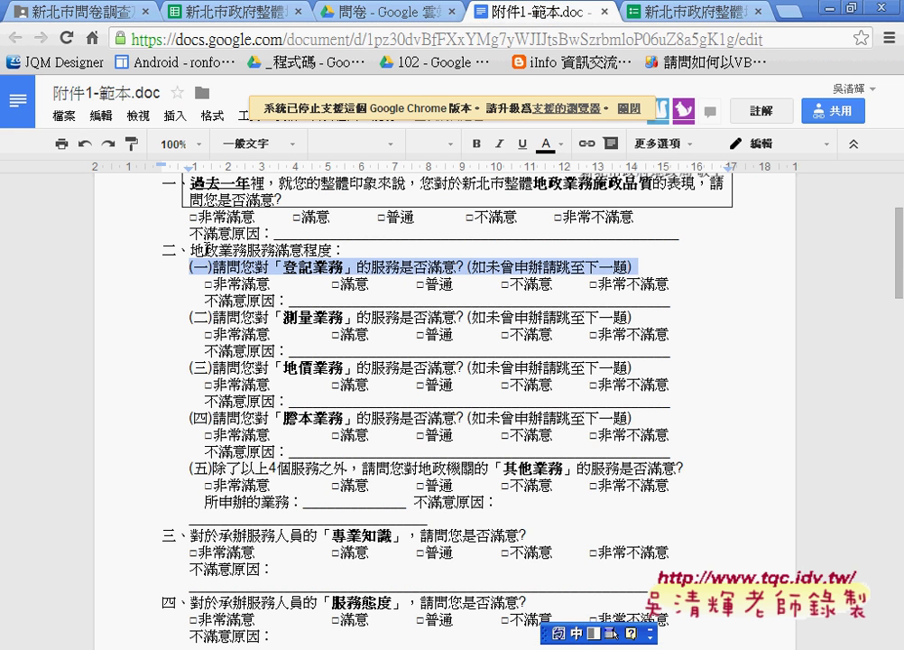
left_click_drag(163, 250, 359, 249)
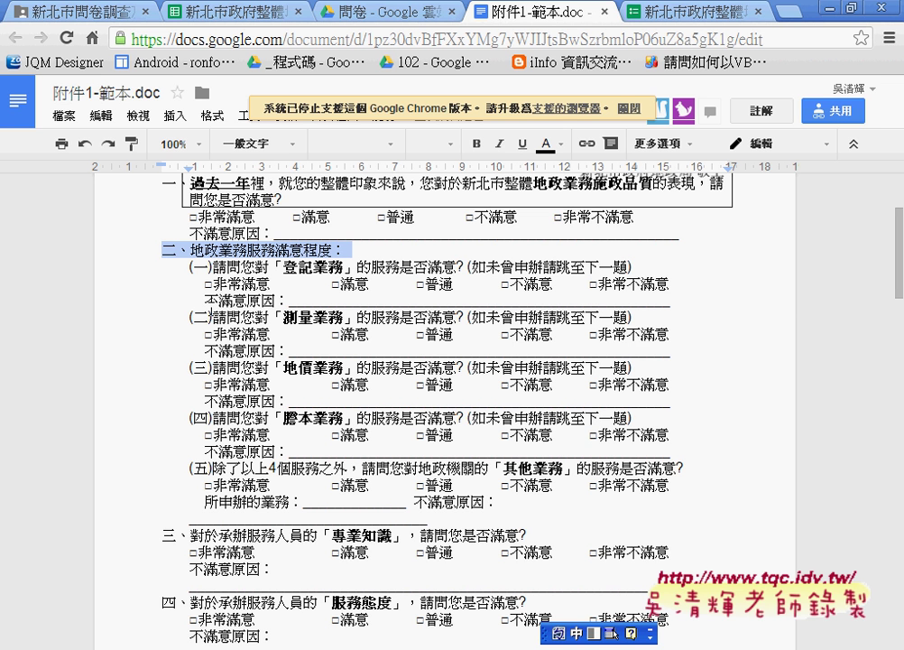
left_click(164, 250)
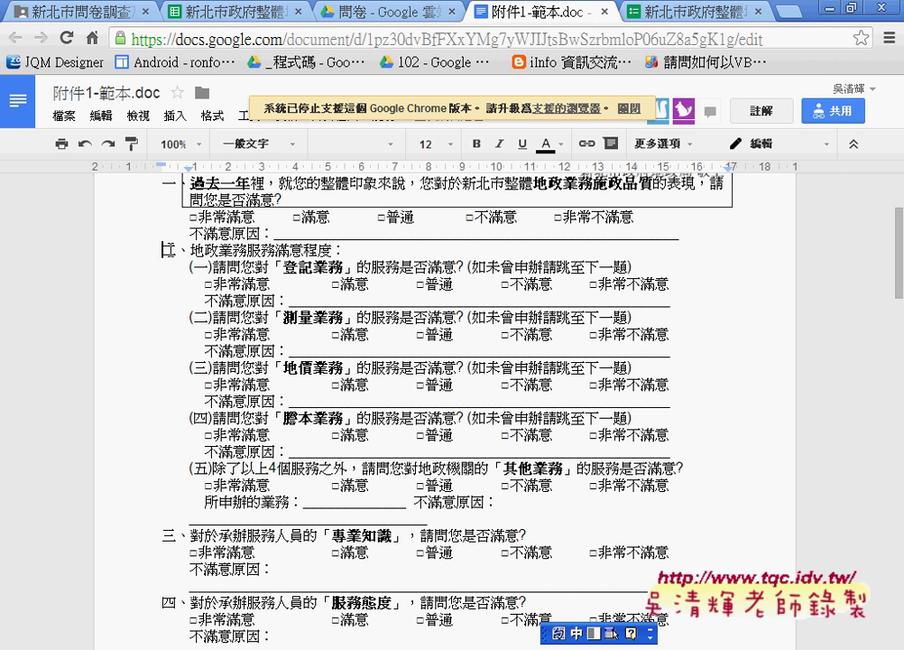
left_click(690, 12)
mouse_move(233, 268)
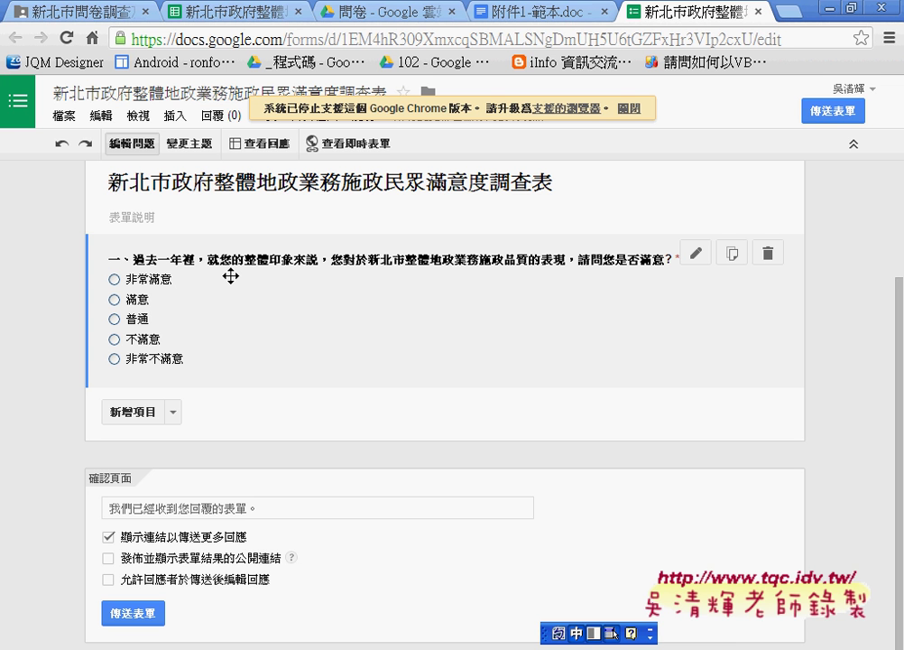
left_click(519, 11)
left_click_drag(163, 250, 352, 250)
key("ctrl+c")
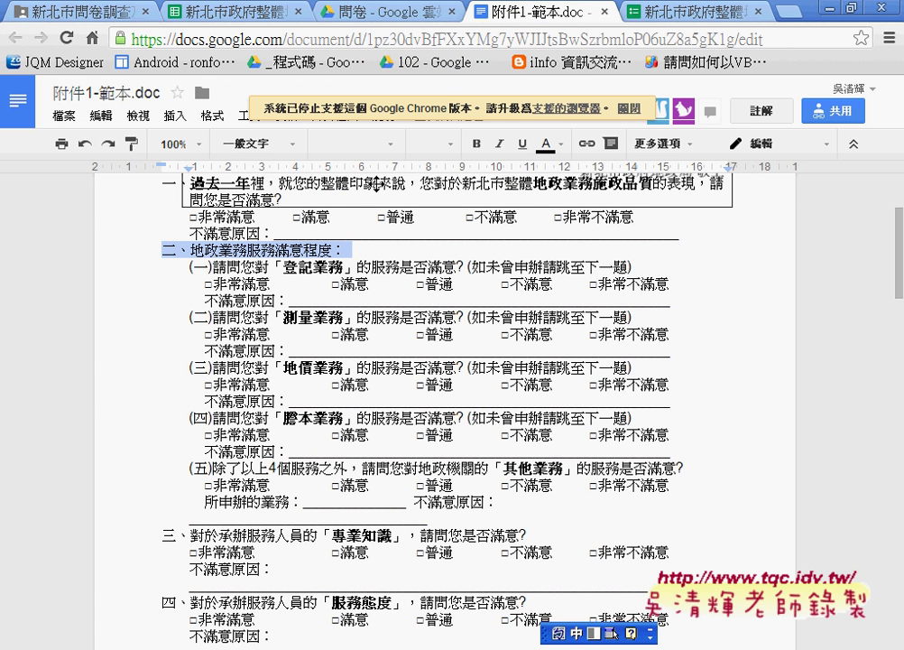
key("ctrl+Tab")
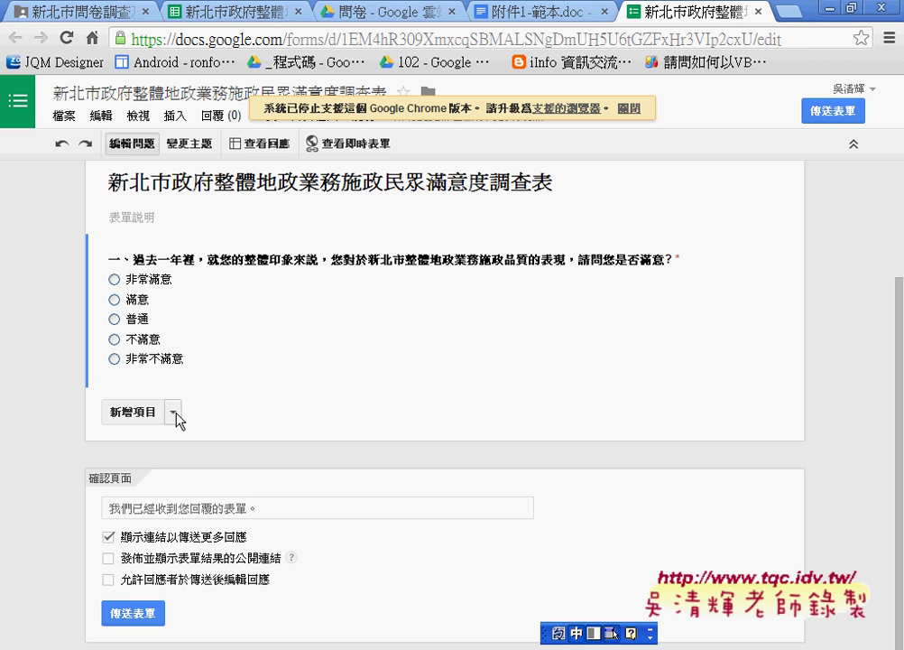
- Insert a section header titled 二、地政業務服務滿意程度： and finish editing it
left_click(173, 412)
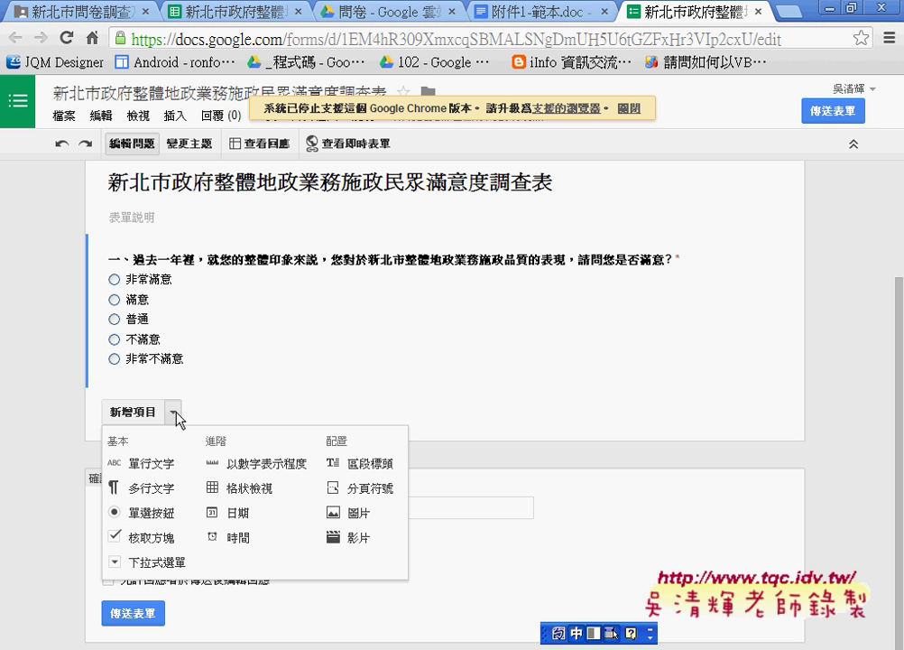
left_click(365, 466)
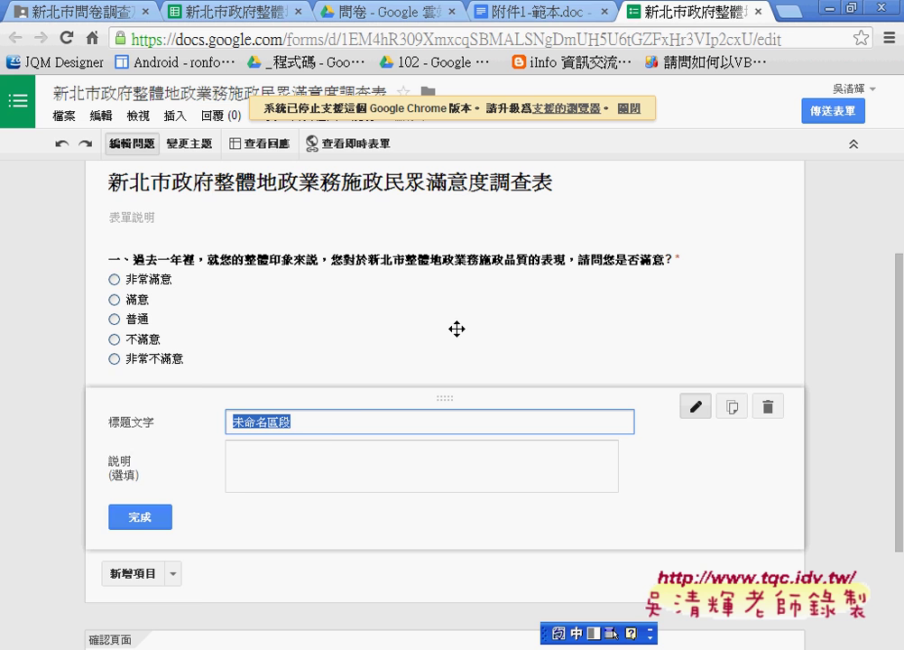
left_click(564, 12)
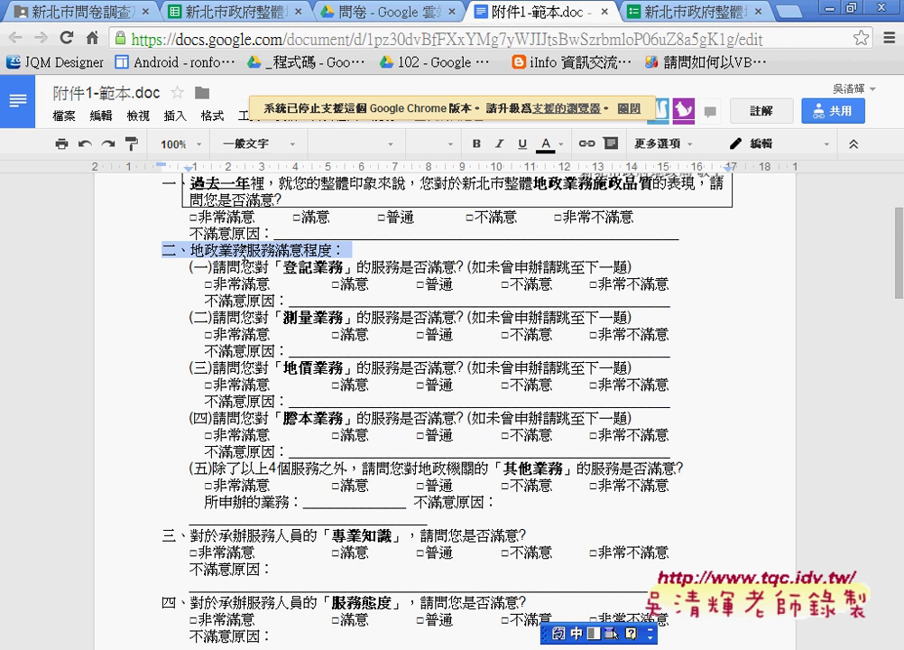
left_click(691, 12)
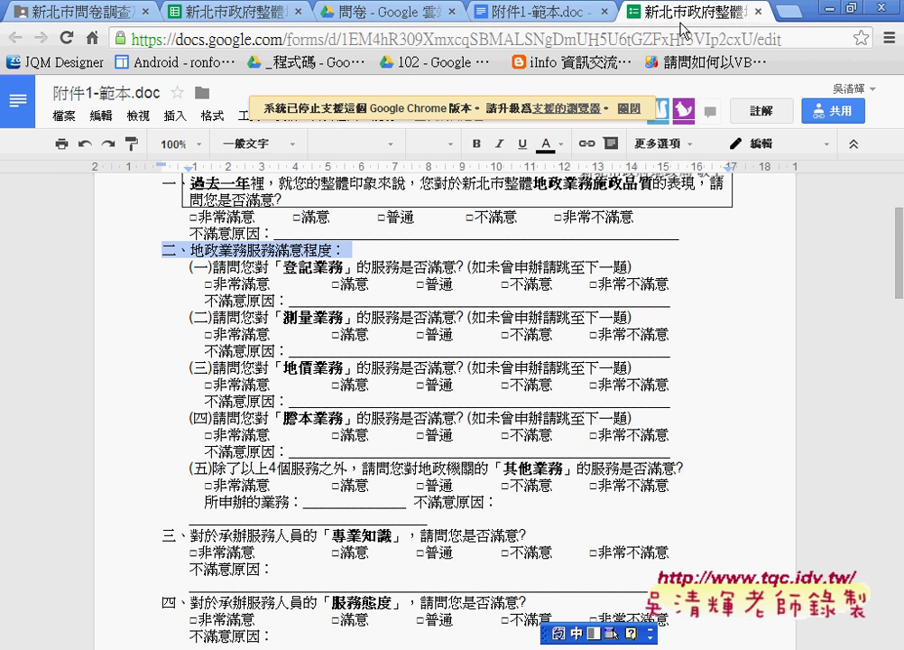
key("ctrl+v")
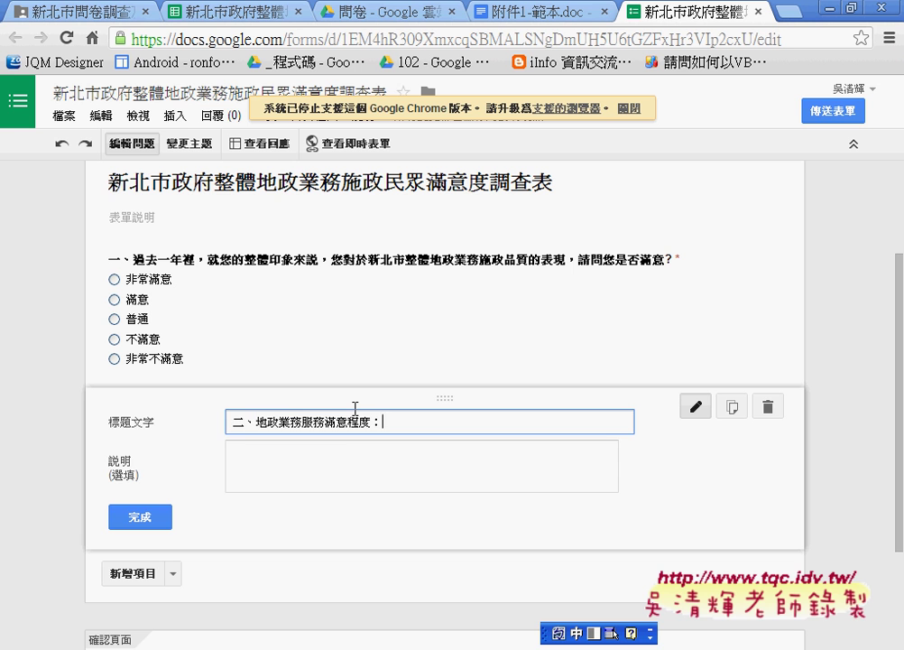
left_click(141, 517)
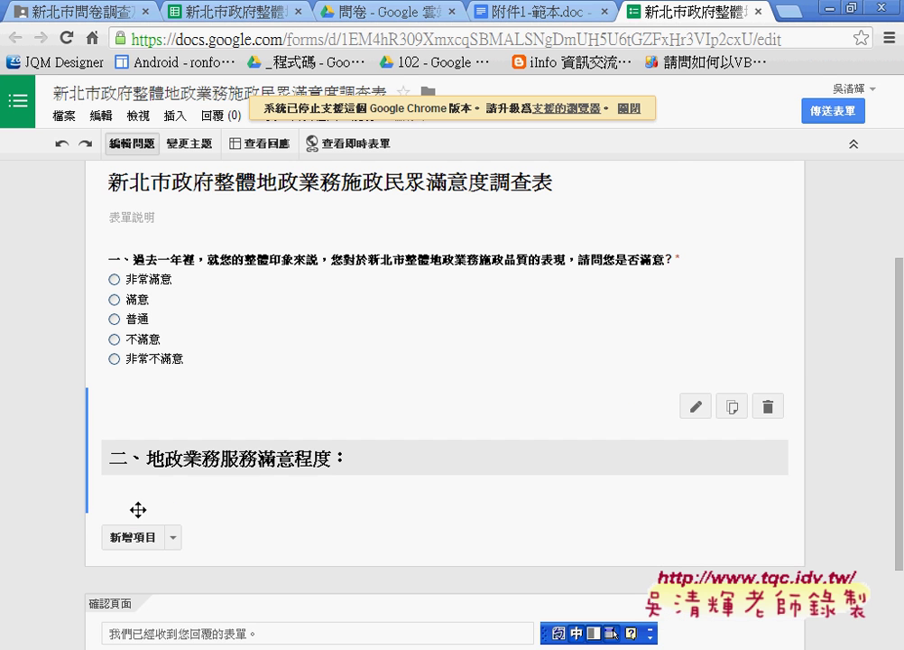
- Duplicate the first satisfaction question twice, closing each copy's editor
scroll(241, 446, "down", 1)
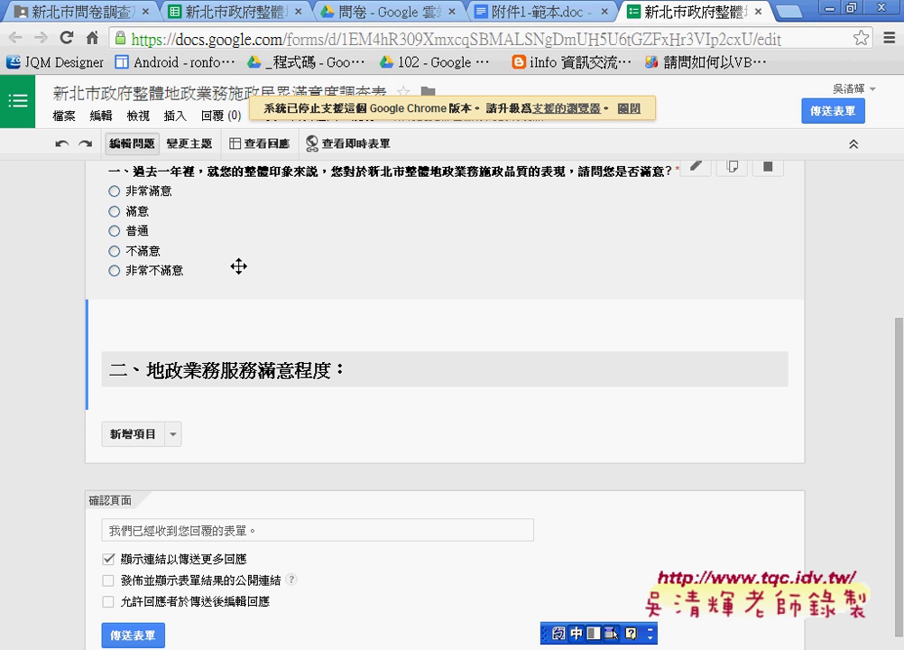
left_click(736, 169)
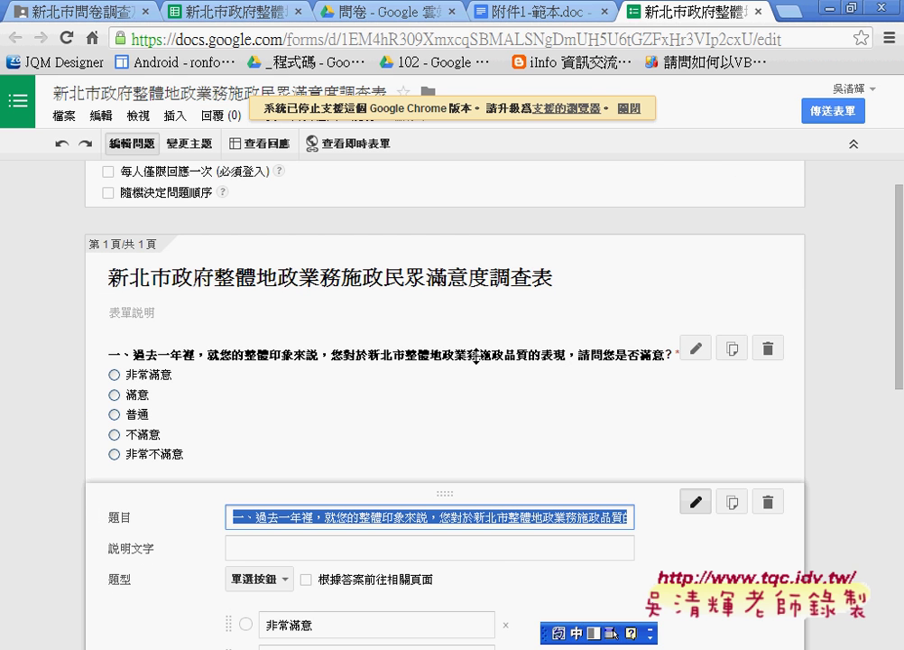
scroll(471, 361, "down", 2)
scroll(471, 361, "down", 2)
scroll(471, 362, "down", 2)
scroll(470, 362, "up", 3)
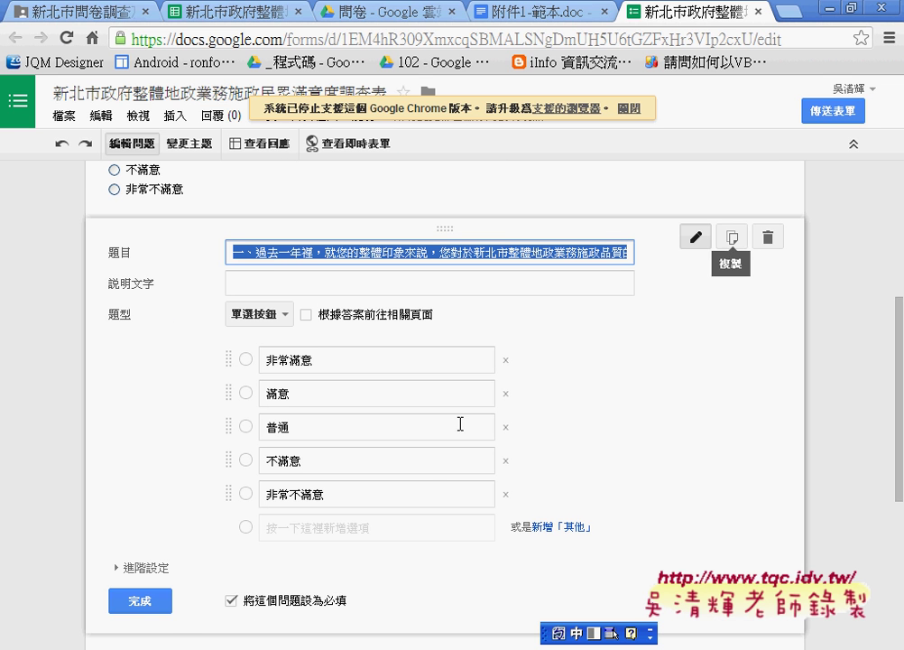
left_click(732, 239)
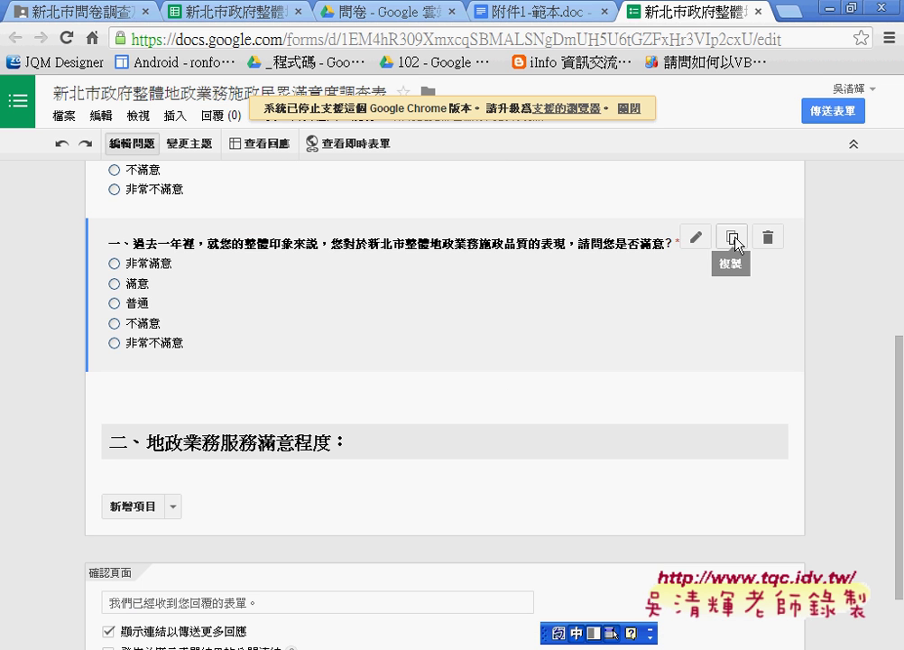
left_click(733, 238)
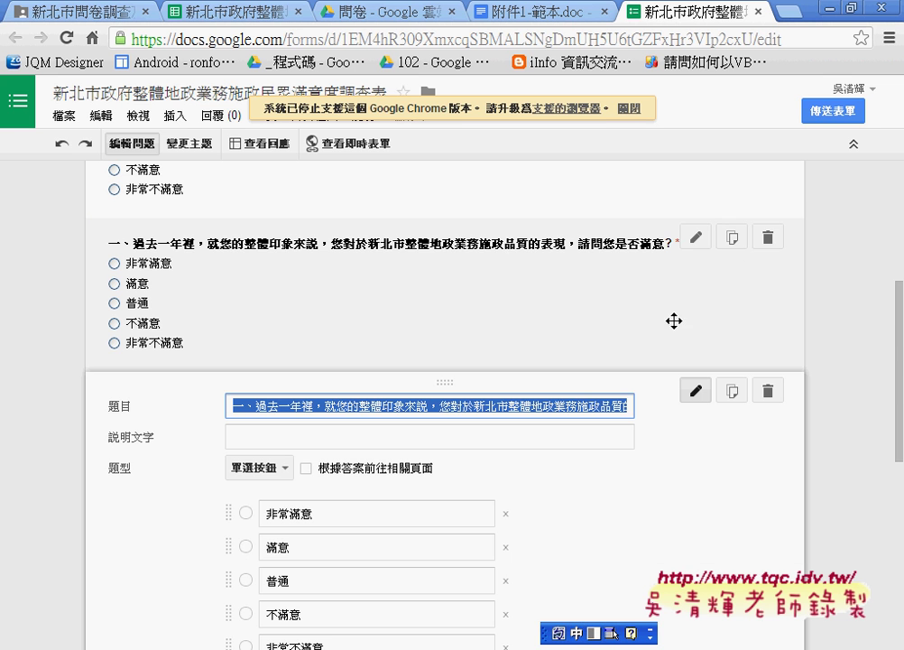
scroll(288, 385, "down", 1)
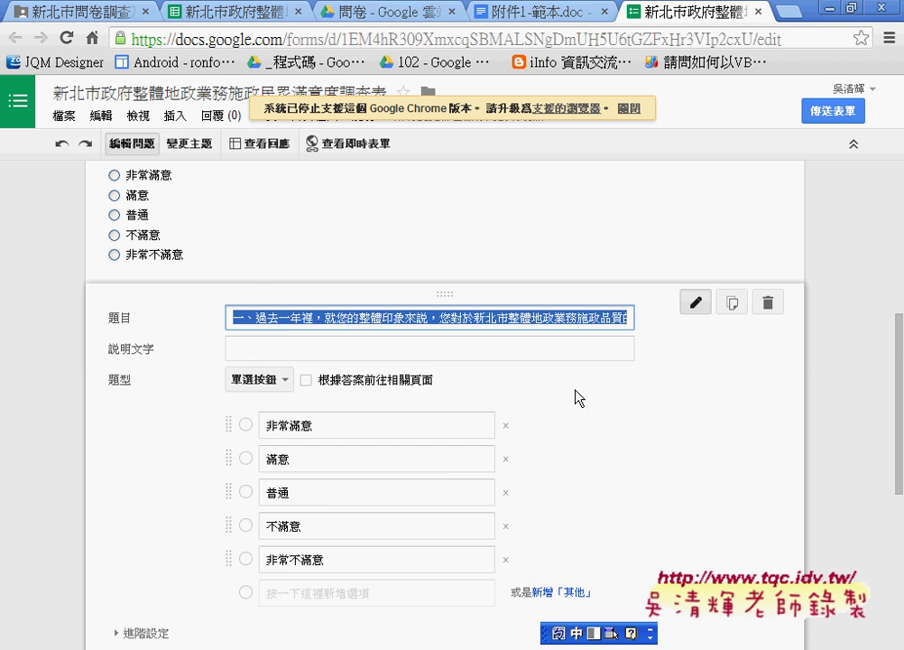
scroll(575, 397, "down", 2)
left_click(145, 491)
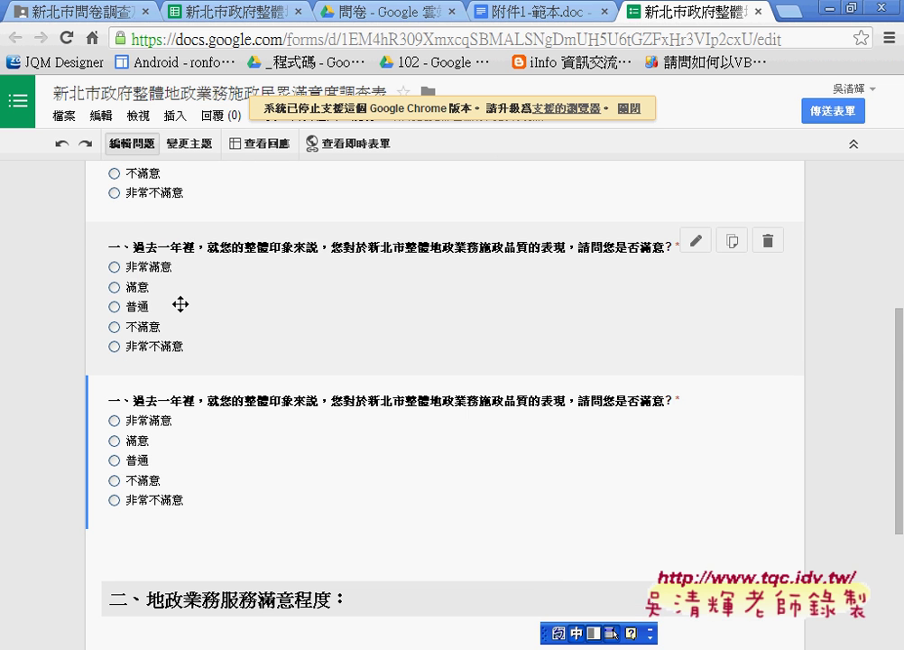
- Drag one copy below the 二、地政業務服務滿意程度： section header
scroll(171, 324, "down", 1)
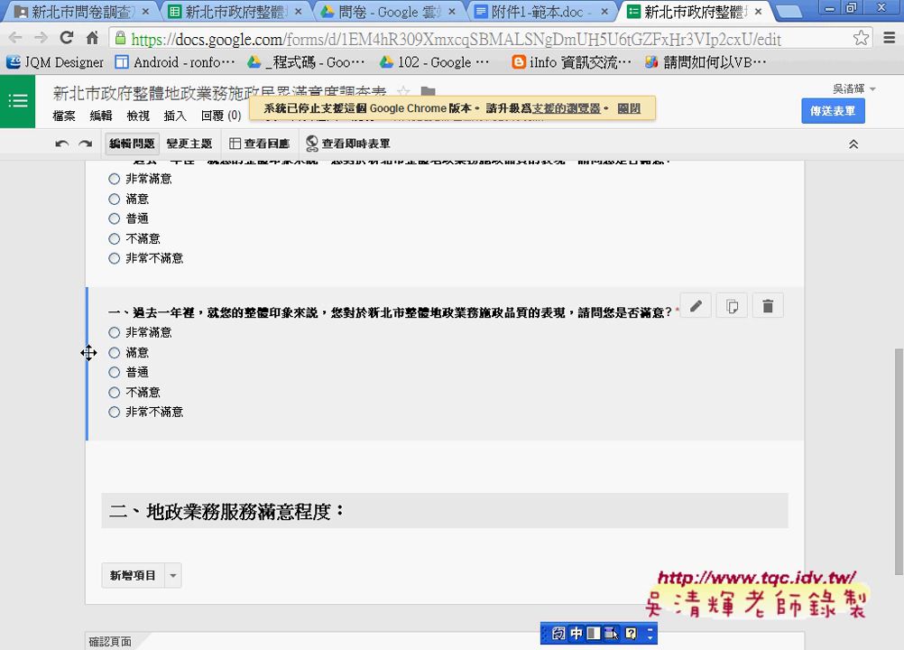
left_click_drag(88, 343, 86, 364)
mouse_move(89, 350)
left_mouse_down()
mouse_move(90, 476)
mouse_move(90, 449)
left_mouse_up()
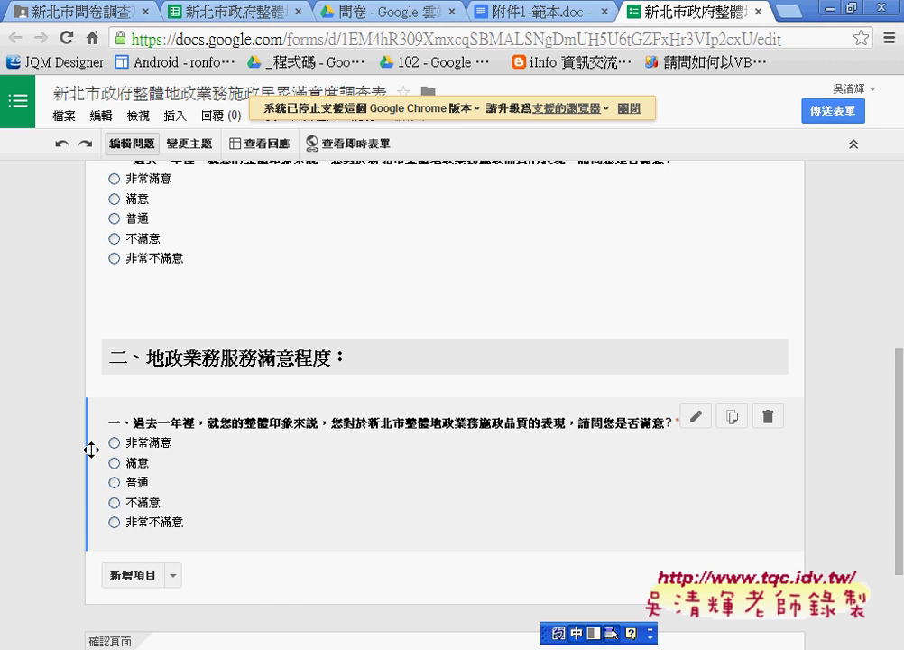
- Paste the document's (一) 登記業務 line, 請問您對「登記業務」的服務是否滿意?, as the moved question's title
left_click(696, 416)
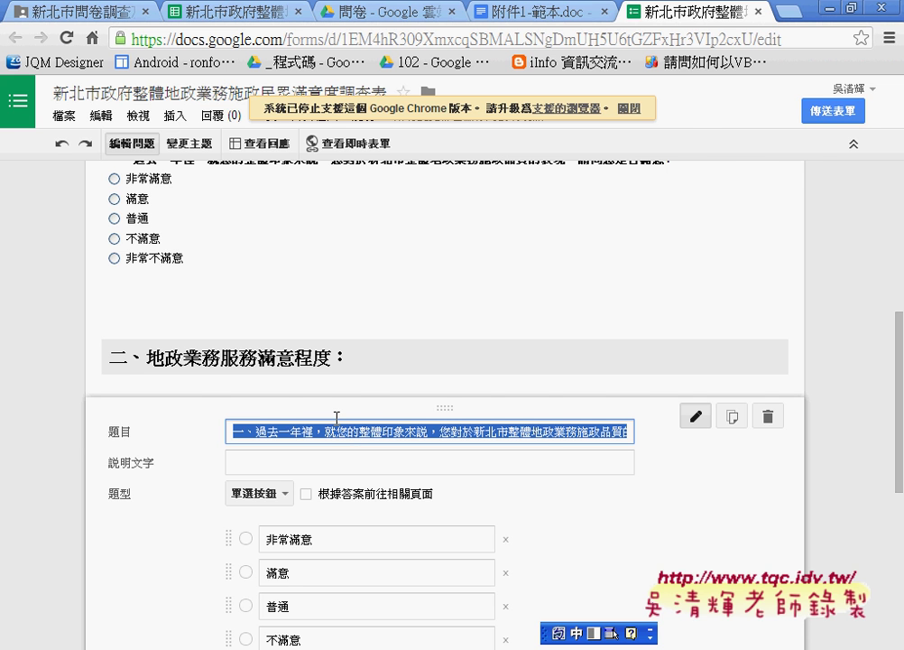
key("ctrl+shift+Tab")
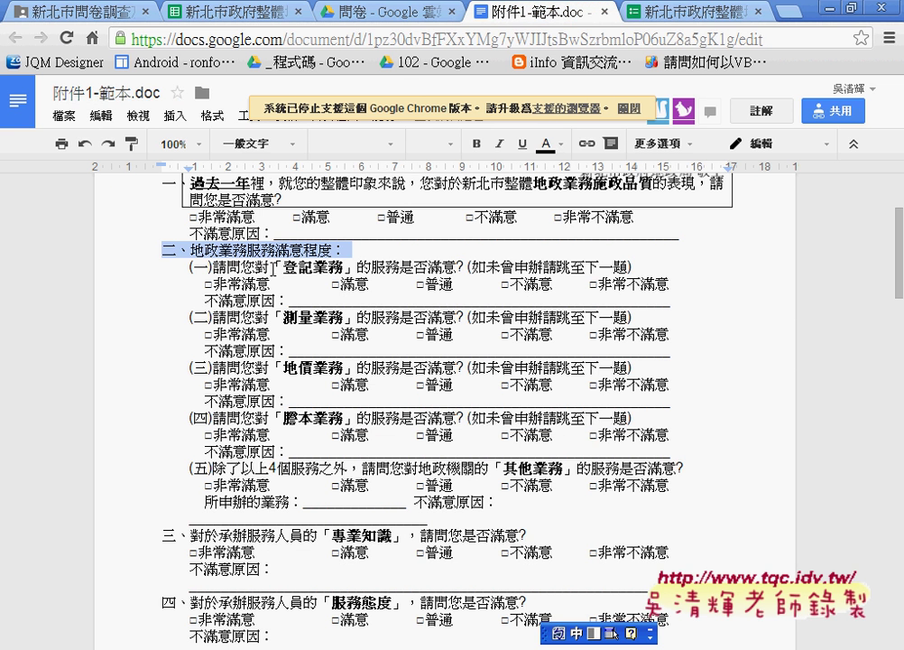
left_click_drag(188, 267, 645, 267)
key("ctrl+c")
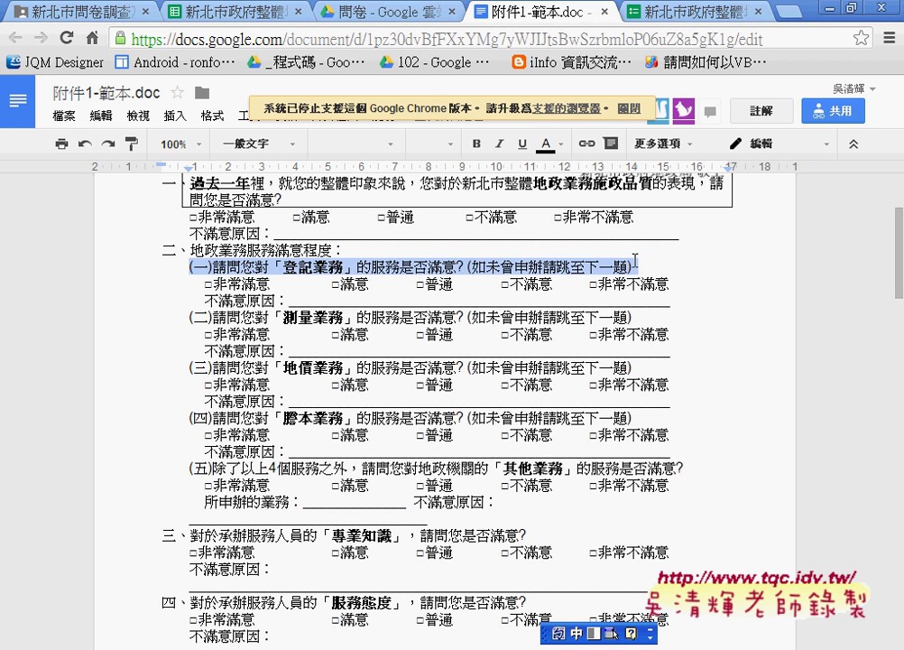
key("ctrl+Tab")
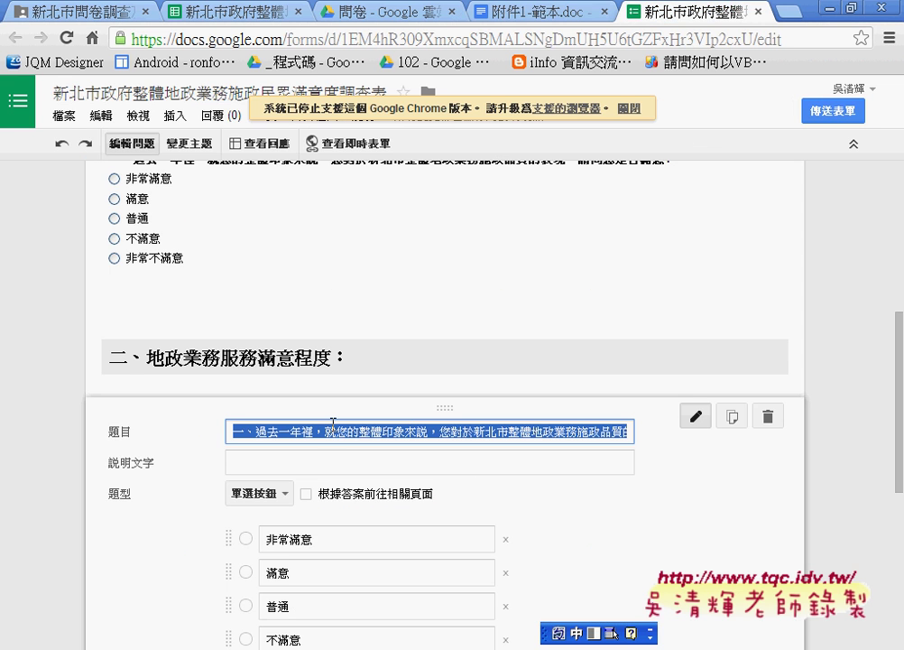
key("ctrl+v")
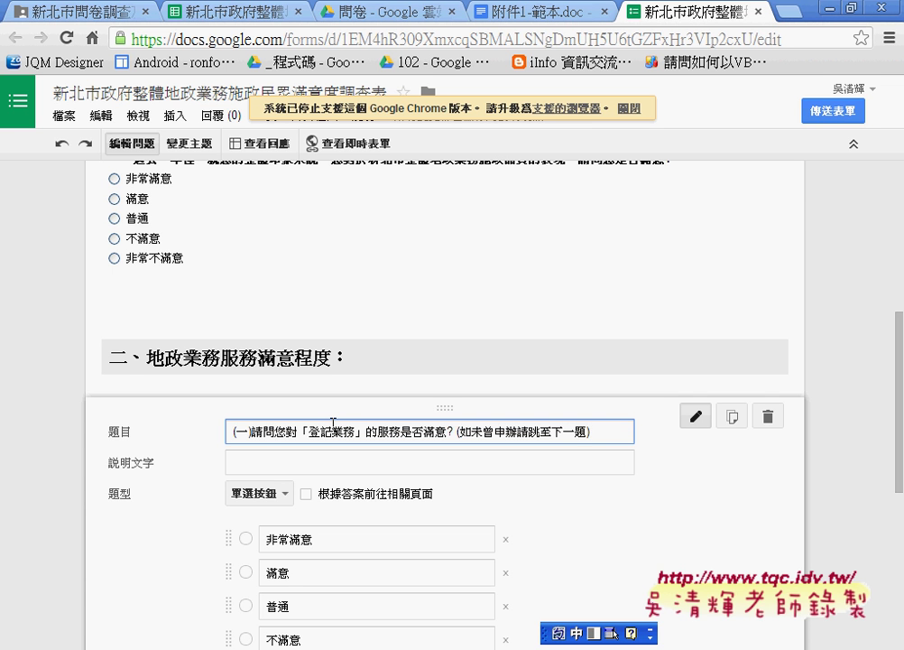
- Scroll the questionnaire to sections 十、其他建議事項 and 十一、基本資料, selecting the 十一 heading
left_click(511, 12)
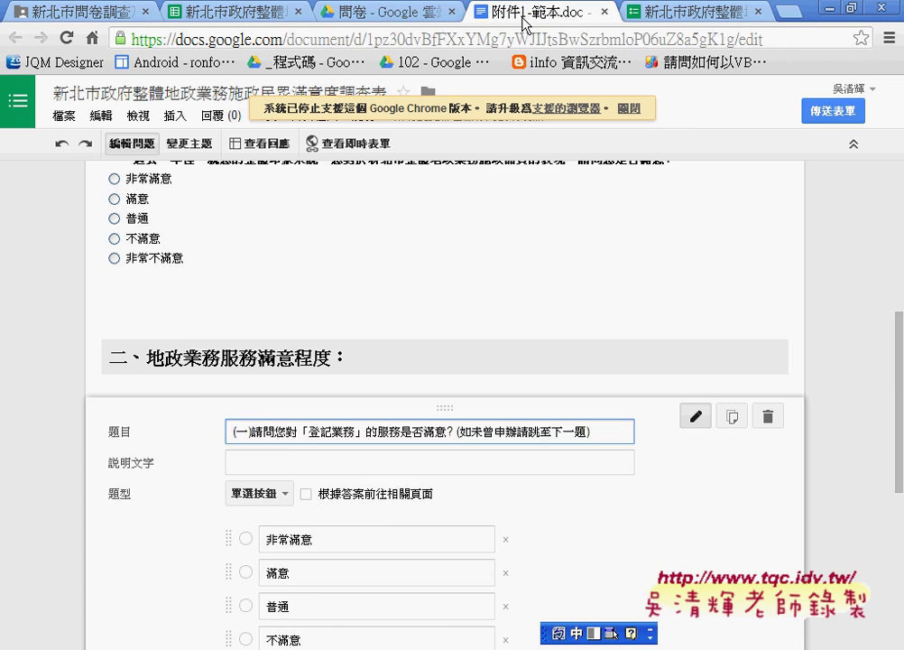
scroll(401, 294, "down", 1)
scroll(401, 293, "down", 3)
scroll(401, 293, "down", 2)
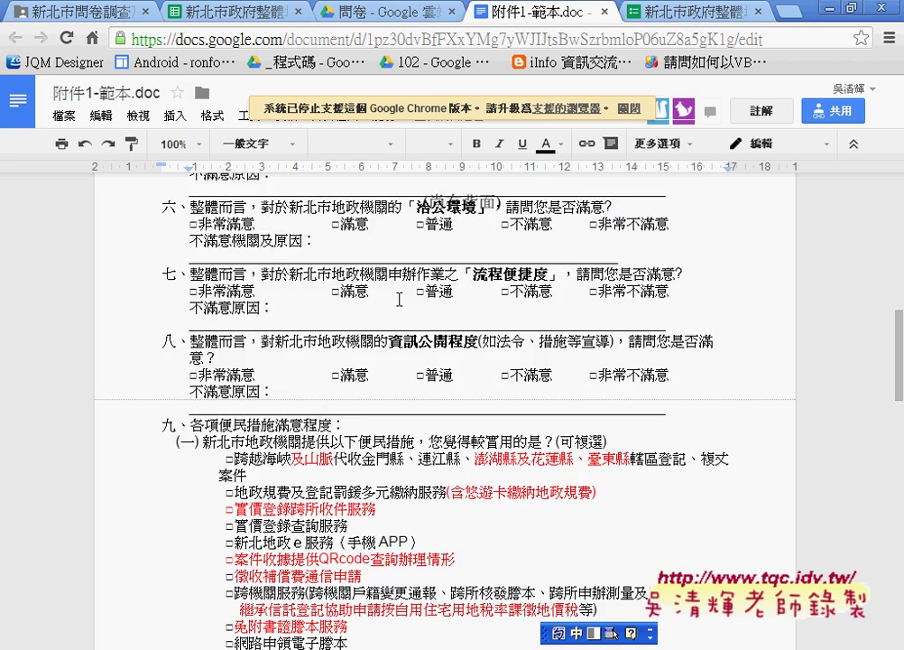
scroll(397, 301, "down", 1)
scroll(398, 301, "down", 1)
scroll(398, 301, "down", 2)
scroll(397, 301, "down", 1)
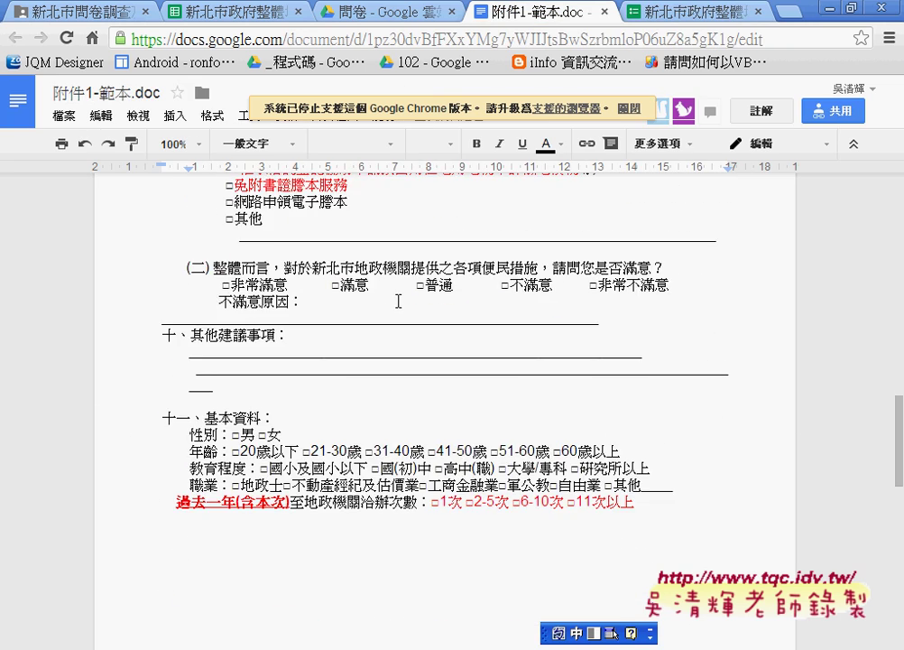
left_click_drag(190, 350, 265, 388)
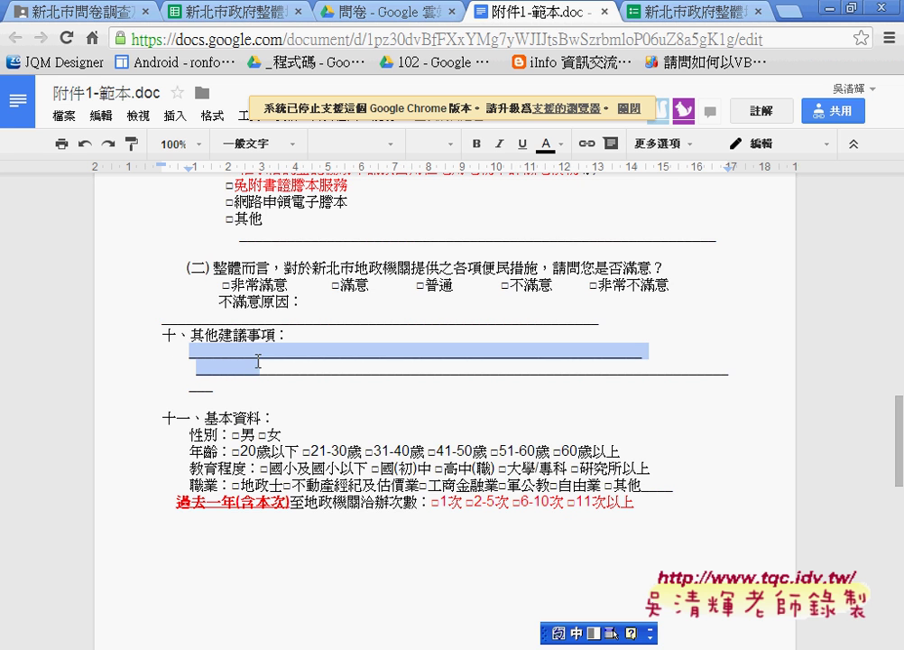
scroll(265, 388, "down", 1)
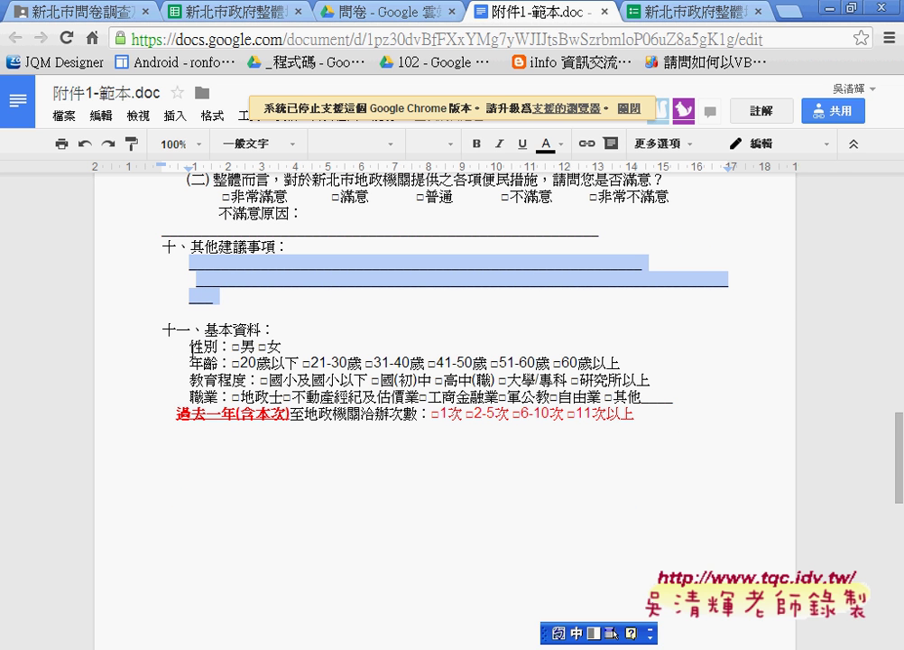
left_click_drag(165, 329, 277, 329)
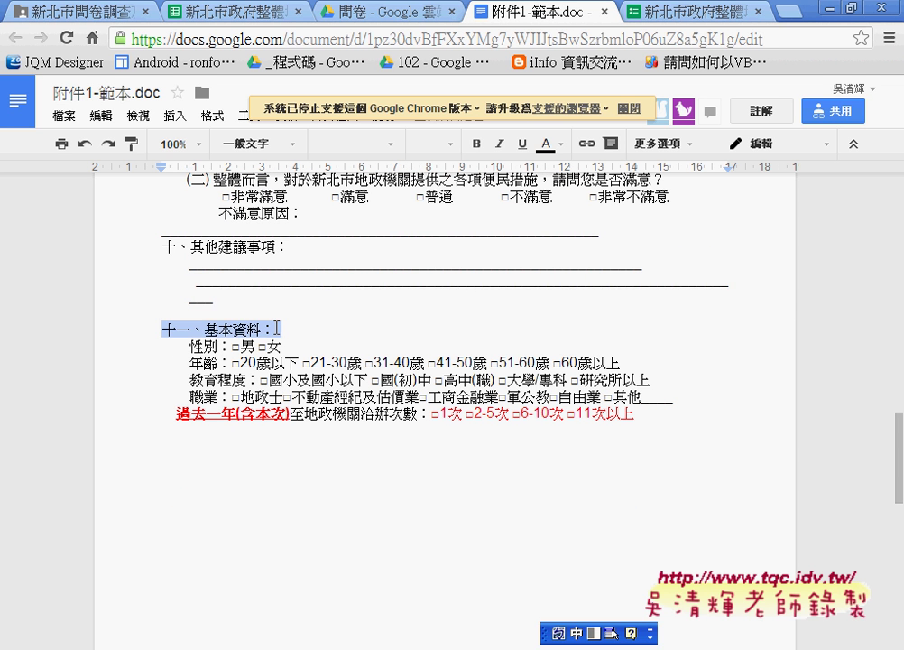
left_click(179, 346)
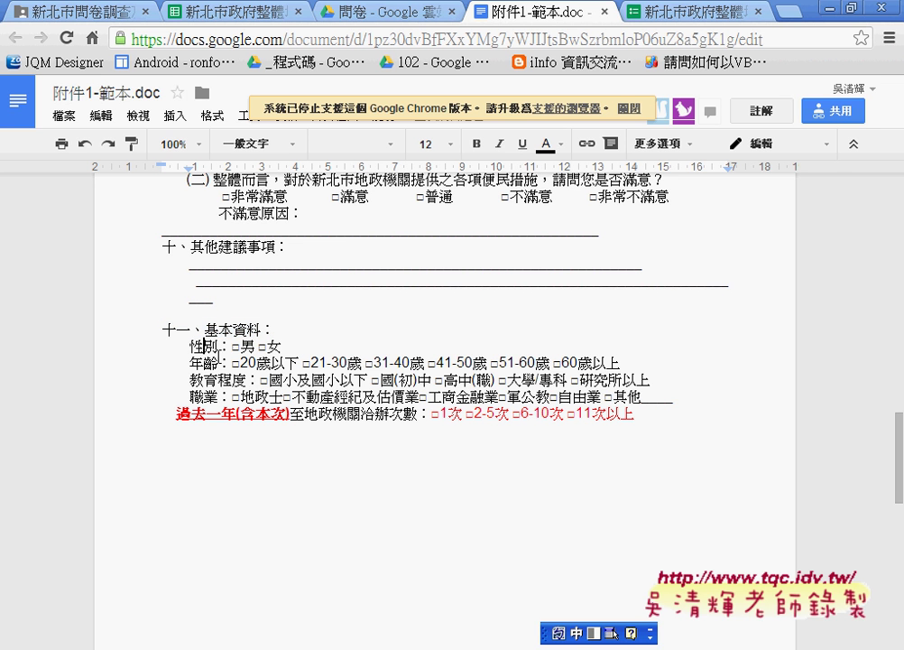